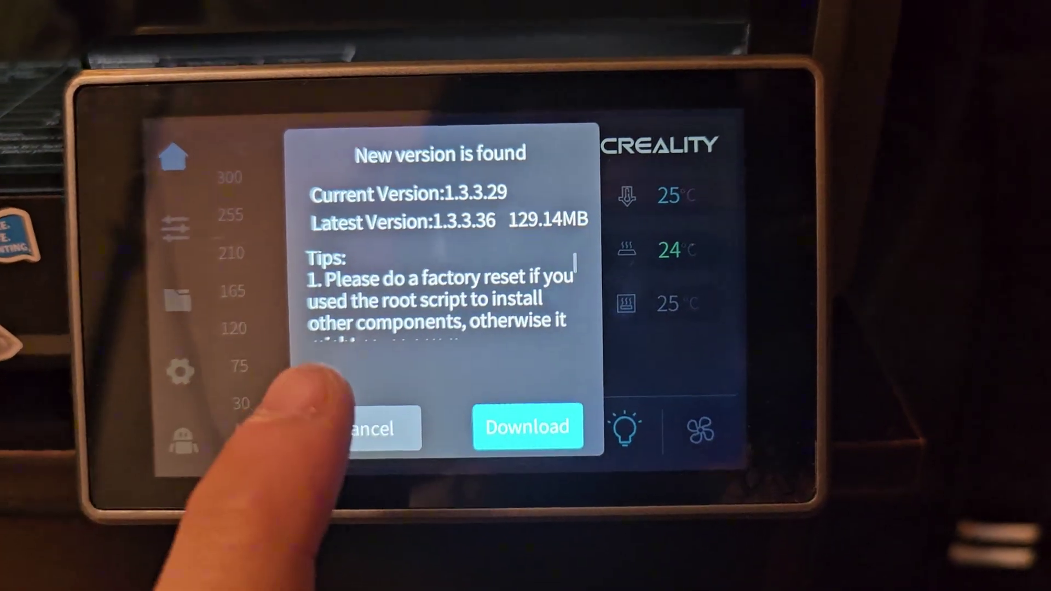
# Scroll the update Tips text and start downloading the 1.3.3.36 firmware update.
pyautogui.moveTo(564, 282); pyautogui.dragTo(599, 223)
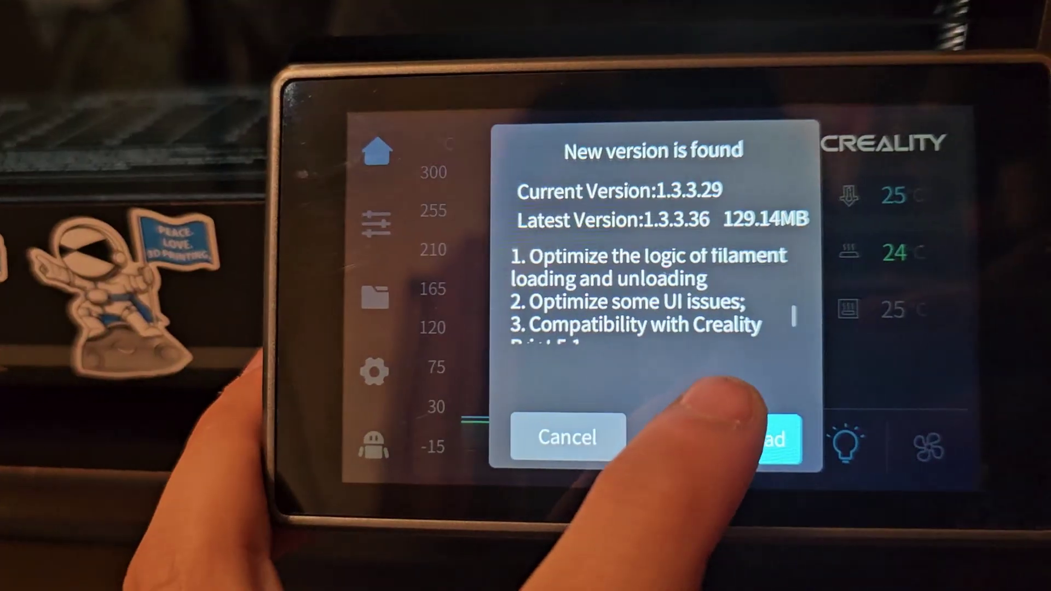
pyautogui.click(531, 414)
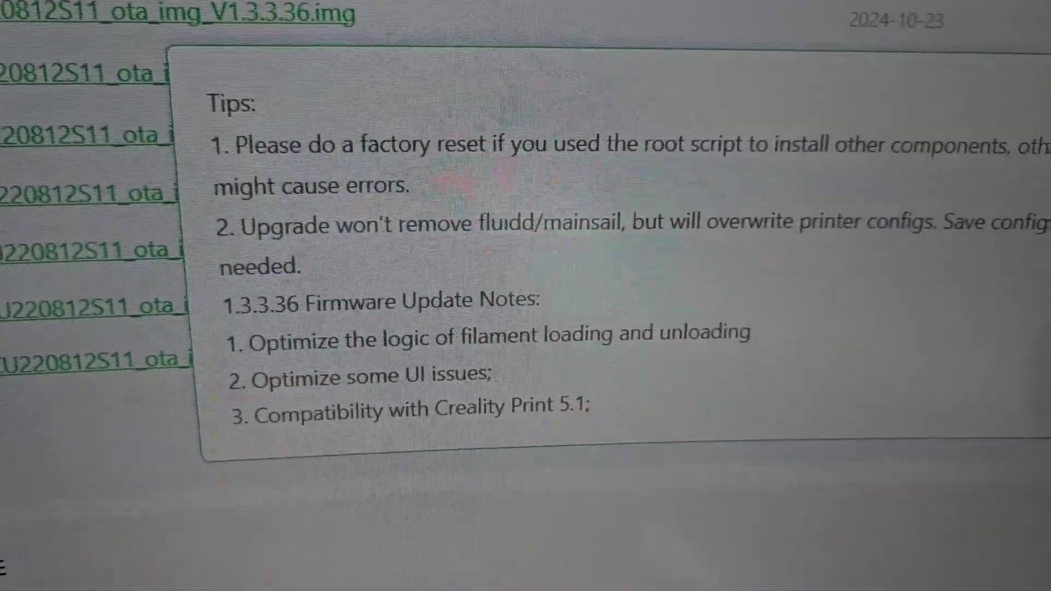
# Scroll through the V1.3.3.36 update notes on the firmware download page.
pyautogui.scroll(-1, 994, 88)
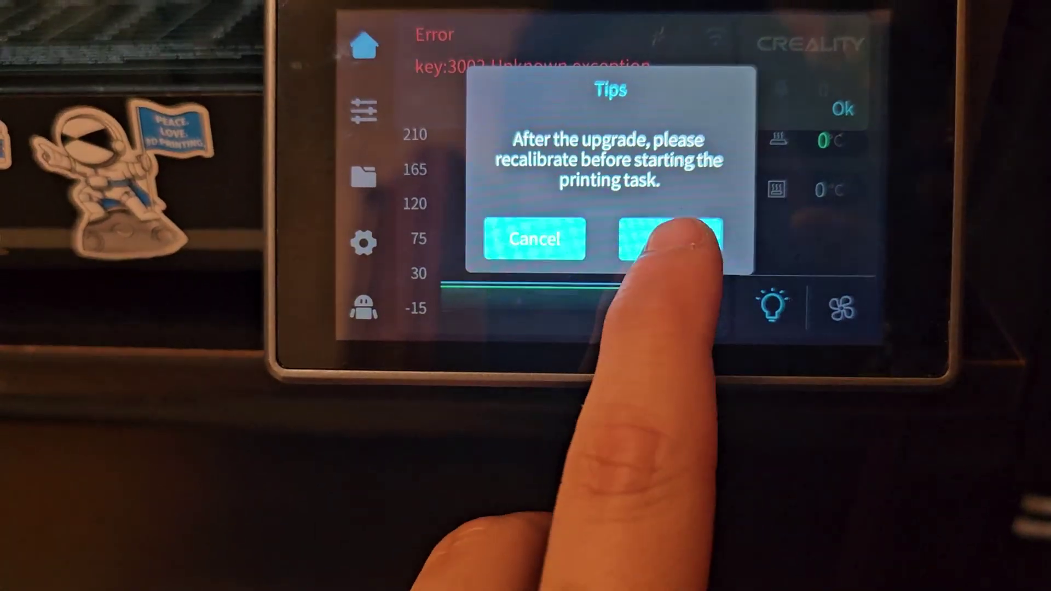
# Dismiss the recalibrate notice, then restore factory defaults via System > Reset to default, confirming with OK.
pyautogui.click(610, 311)
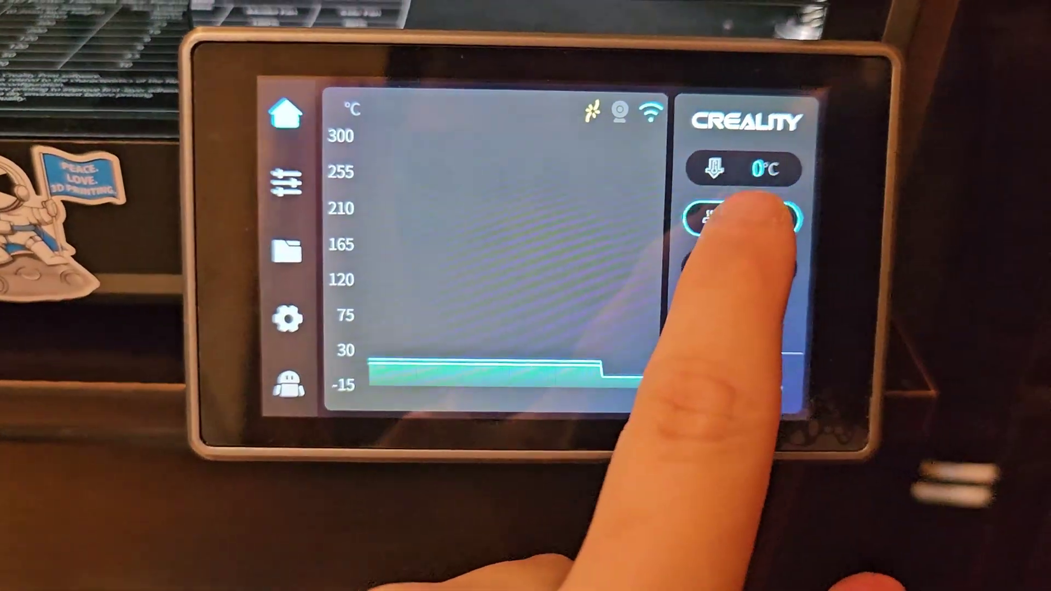
pyautogui.click(733, 227)
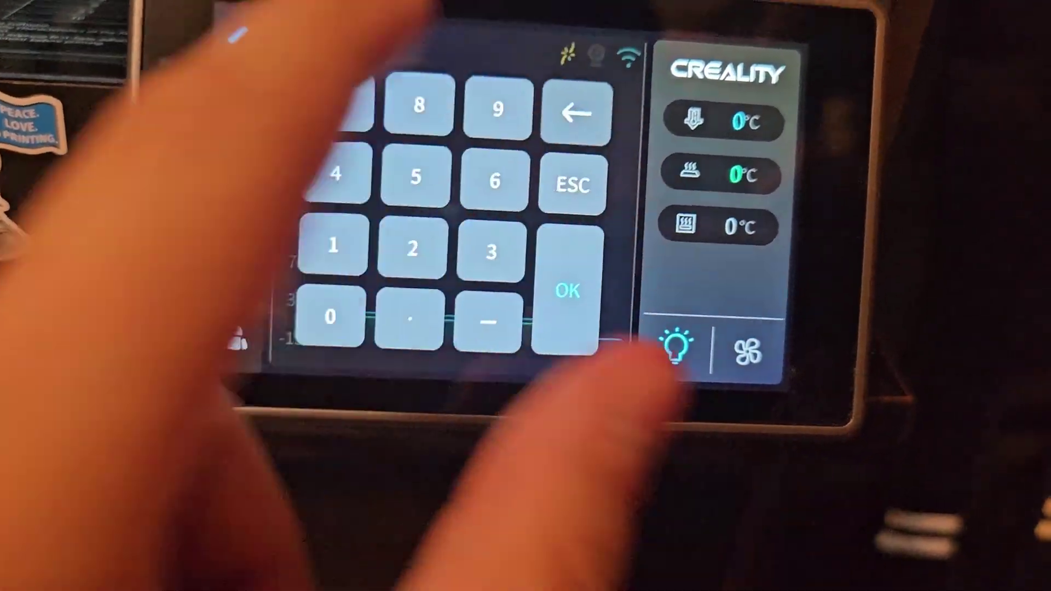
pyautogui.click(221, 253)
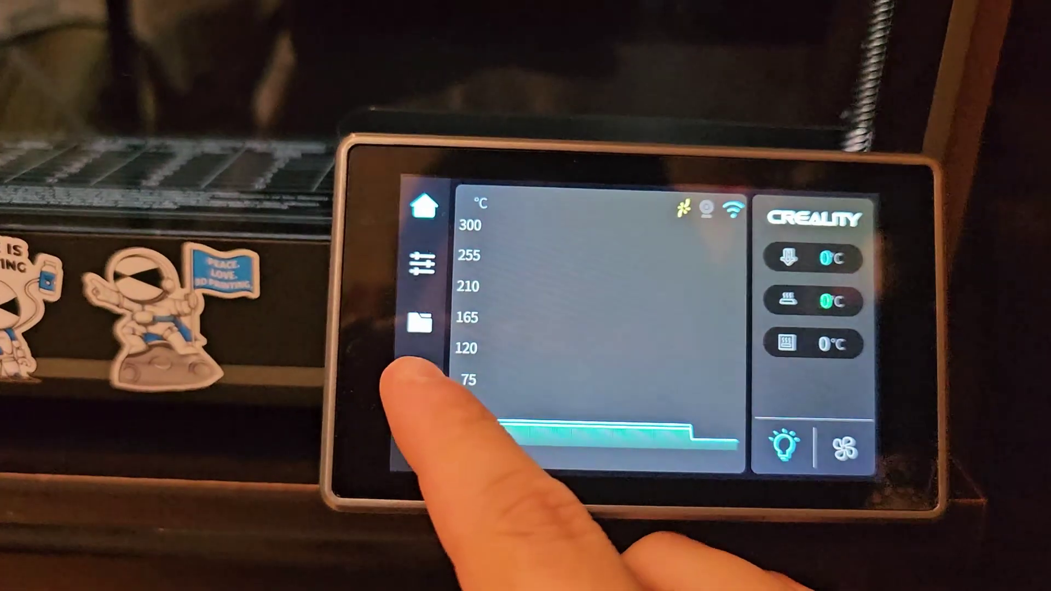
pyautogui.scroll(-10, 712, 410)
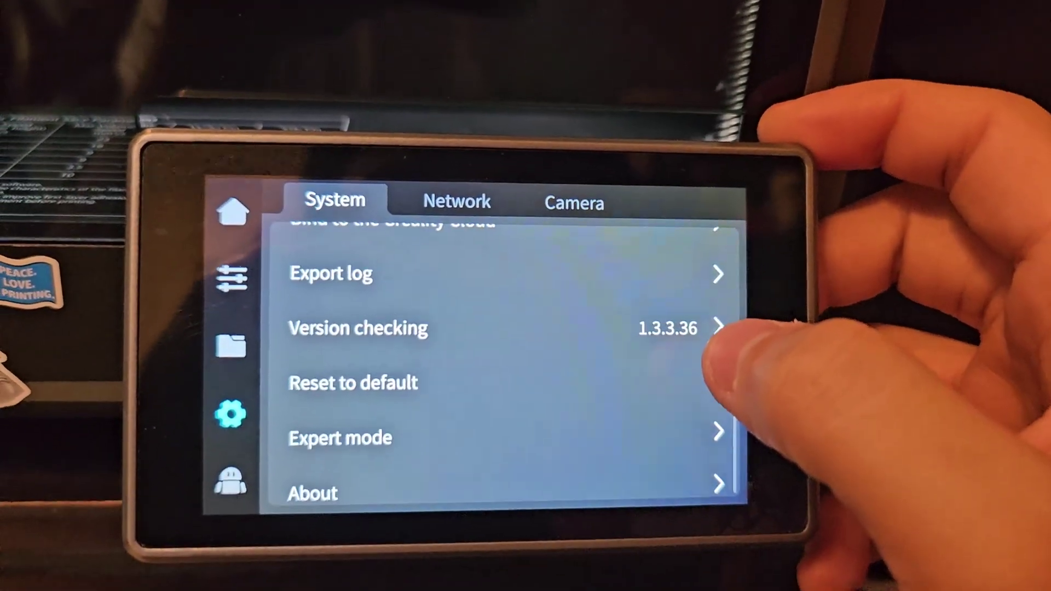
pyautogui.click(706, 437)
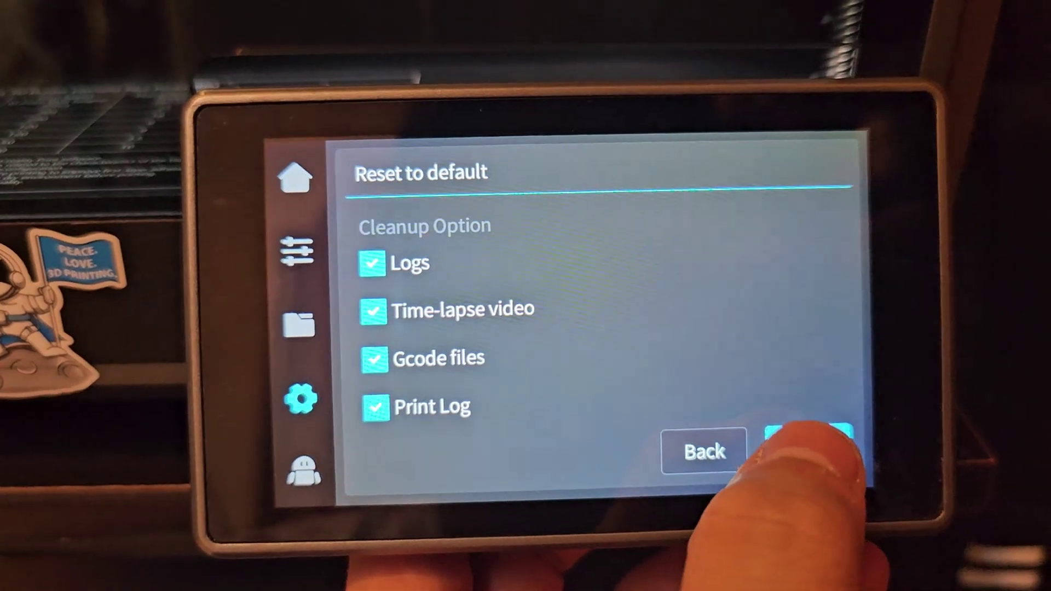
pyautogui.click(876, 402)
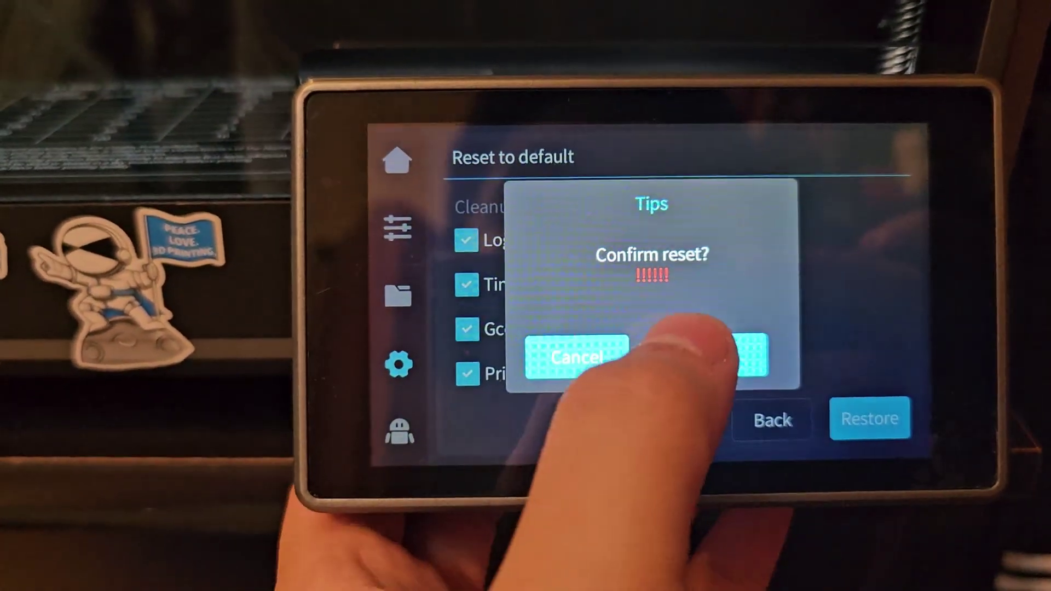
pyautogui.click(650, 384)
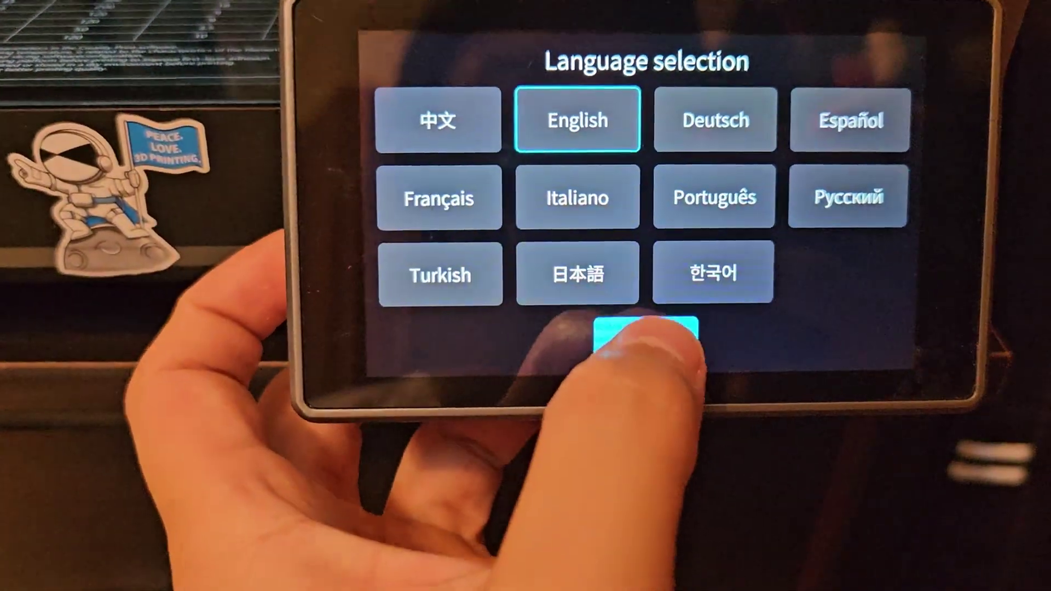
# Keep English on the language screen and continue to the screw-removal setup step.
pyautogui.click(647, 334)
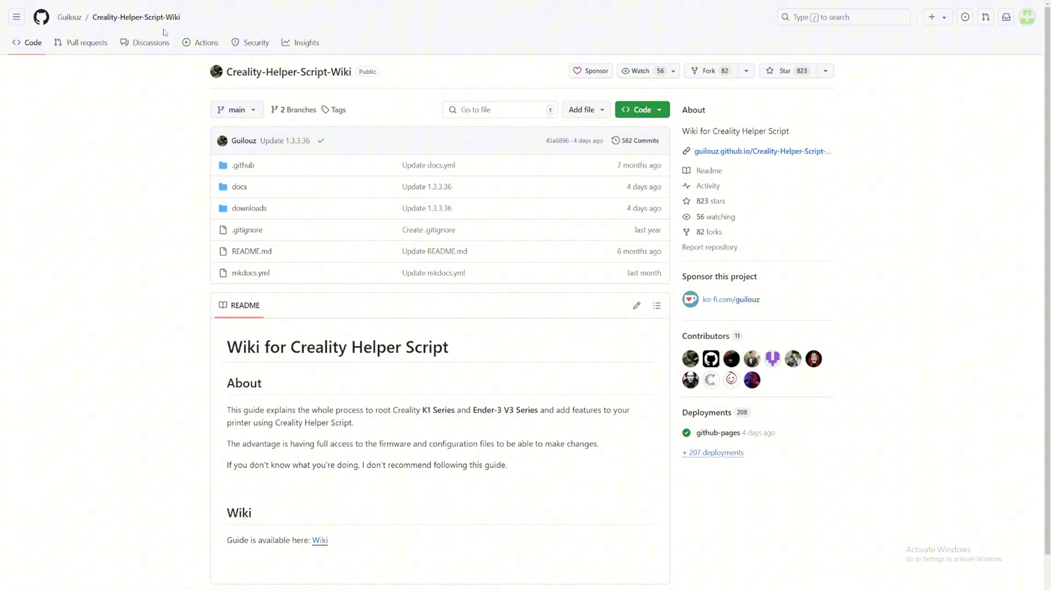
# Scroll the README and follow the 'Wiki' link under 'Guide is available here'.
pyautogui.scroll(-1, 267, 263)
pyautogui.moveTo(224, 453); pyautogui.dragTo(416, 477)
pyautogui.click(415, 471)
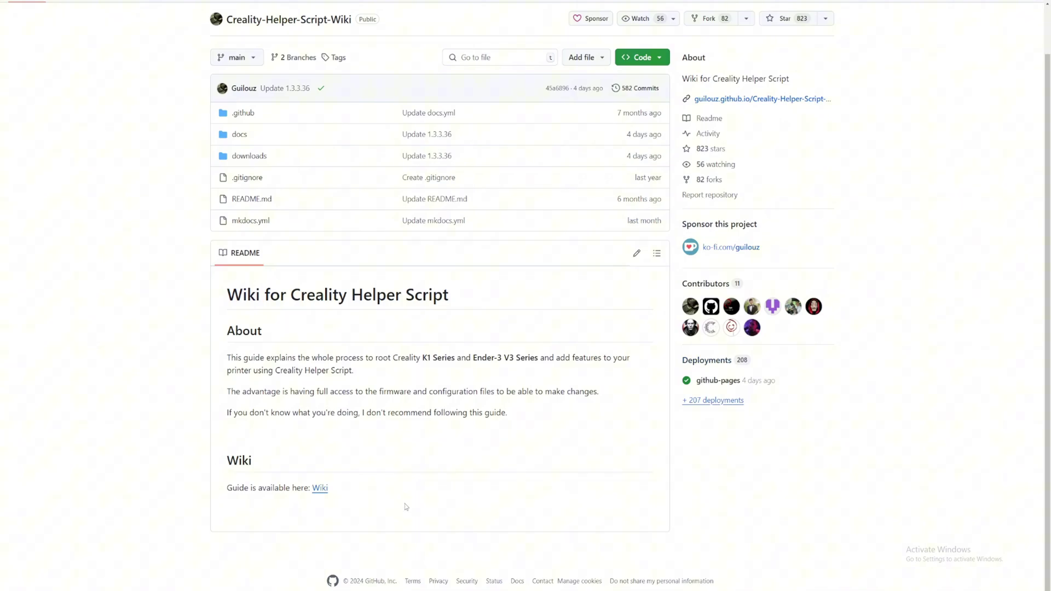
pyautogui.click(320, 488)
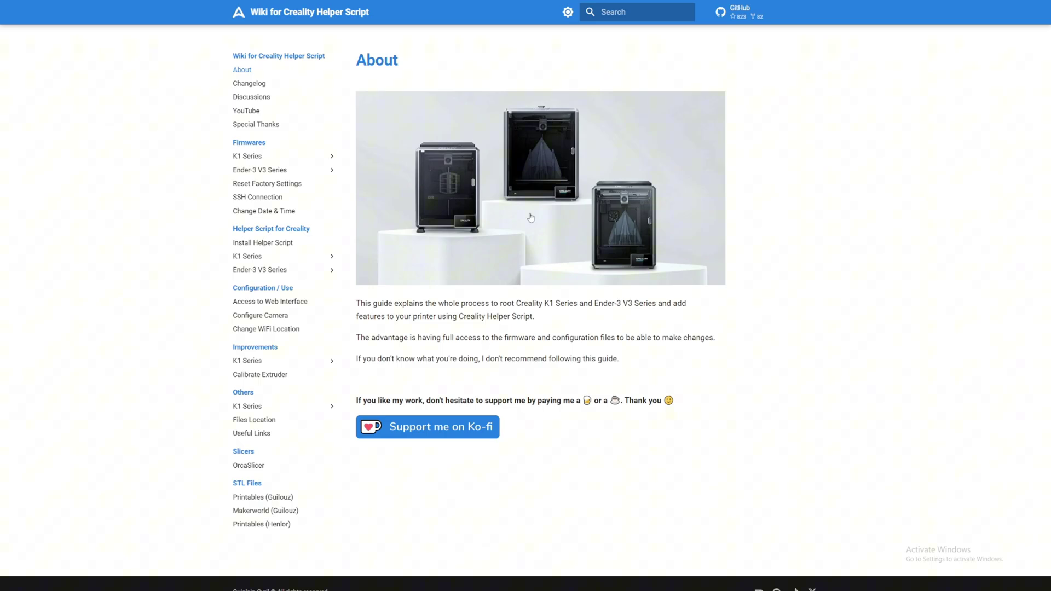
# Search the wiki for 'k1 max factor' and open the Reset Factory Settings page.
pyautogui.click(637, 15)
pyautogui.write('k1 max factort')
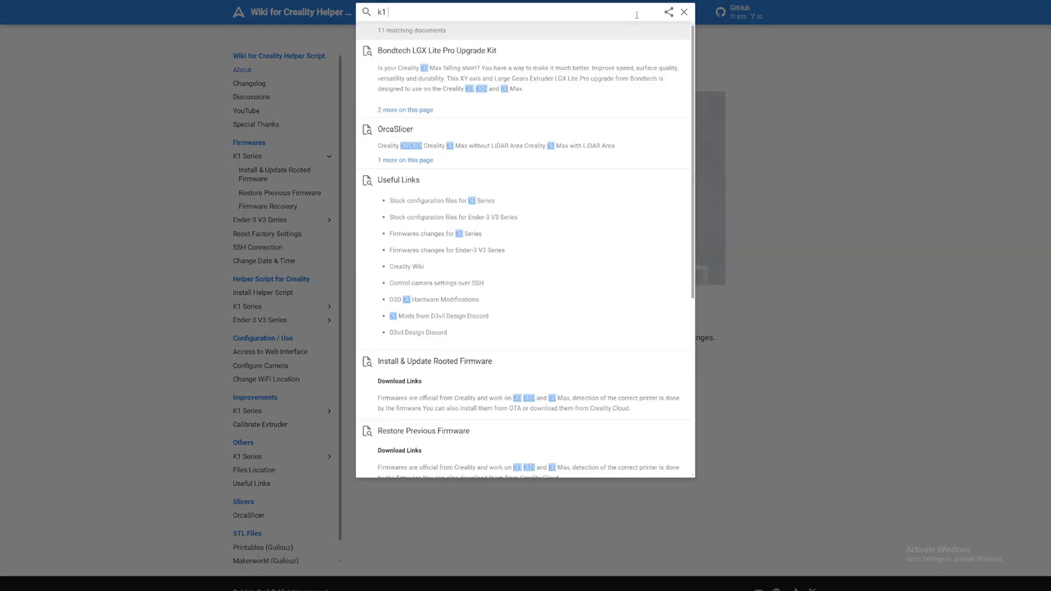
pyautogui.press('BackSpace')
pyautogui.press('BackSpace')
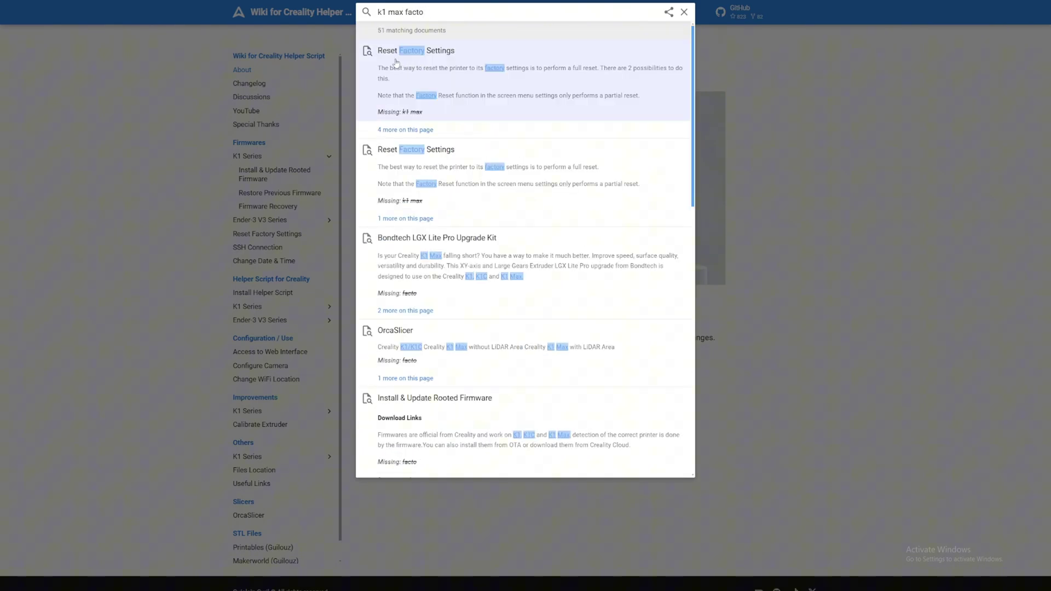
pyautogui.click(392, 63)
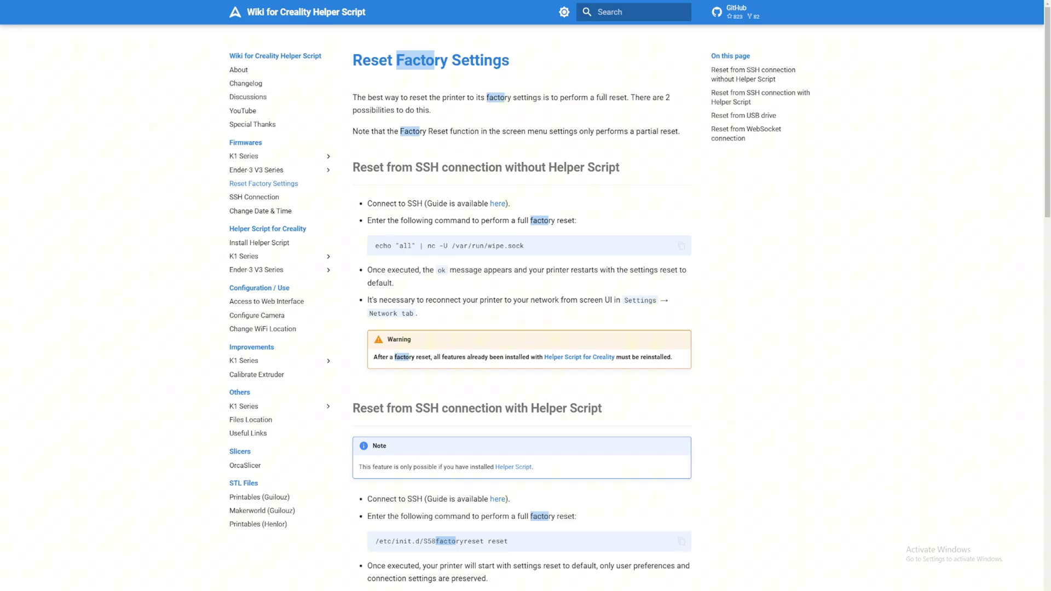
# Read the full-reset sentence, the screen-menu partial reset note and the Reset from SSH heading.
pyautogui.moveTo(604, 98); pyautogui.dragTo(647, 99)
pyautogui.click(651, 99)
pyautogui.rightClick(450, 112)
pyautogui.click(359, 131)
pyautogui.moveTo(470, 131); pyautogui.dragTo(675, 132)
pyautogui.click(581, 136)
pyautogui.click(640, 151)
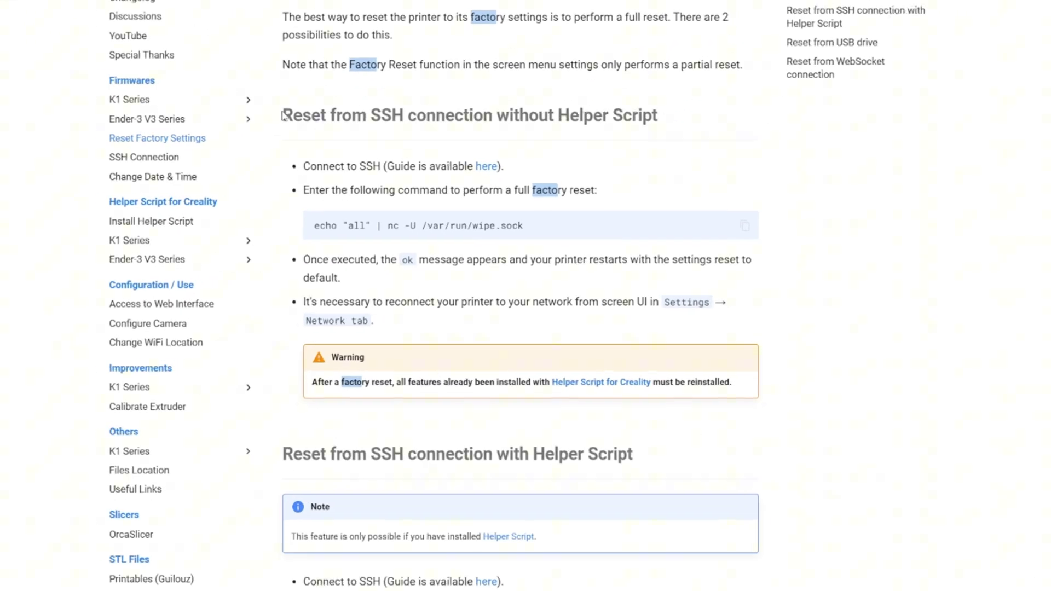
pyautogui.moveTo(280, 113); pyautogui.dragTo(402, 114)
pyautogui.click(402, 114)
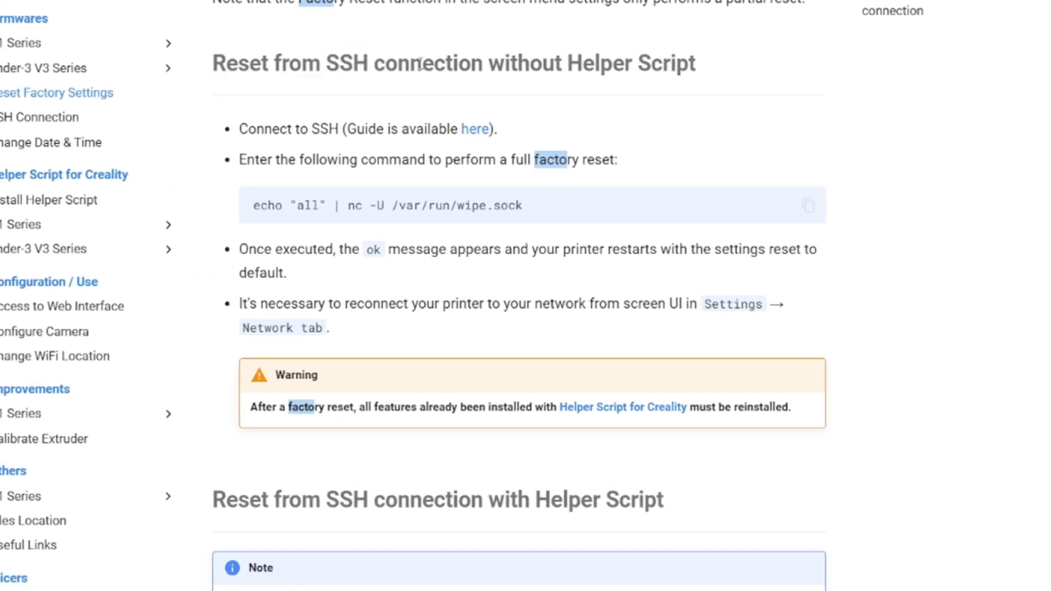
# Scroll through the Reset from USB drive and Reset from WebSocket connection sections.
pyautogui.moveTo(433, 64); pyautogui.dragTo(547, 64)
pyautogui.click(548, 63)
pyautogui.scroll(-10, 622, 60)
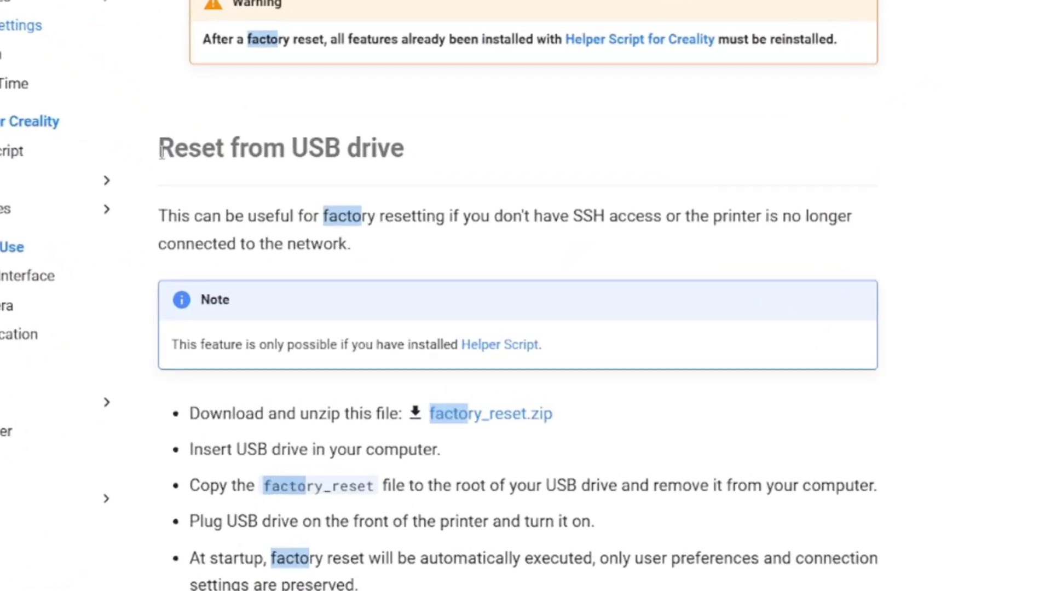
pyautogui.moveTo(162, 155); pyautogui.dragTo(490, 148)
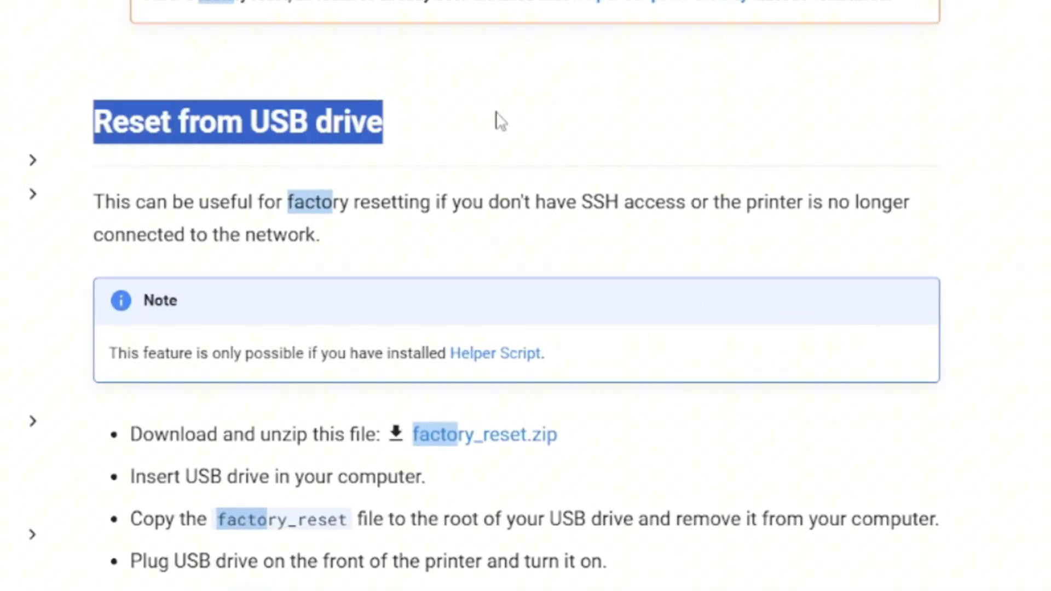
pyautogui.click(490, 148)
pyautogui.scroll(-5, 496, 142)
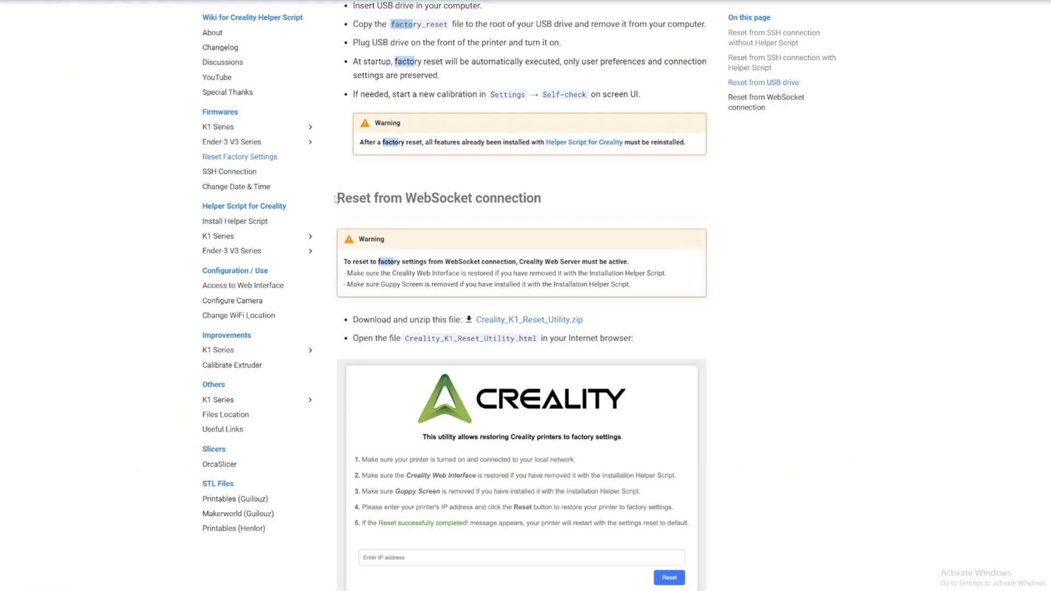
pyautogui.moveTo(335, 199); pyautogui.dragTo(539, 198)
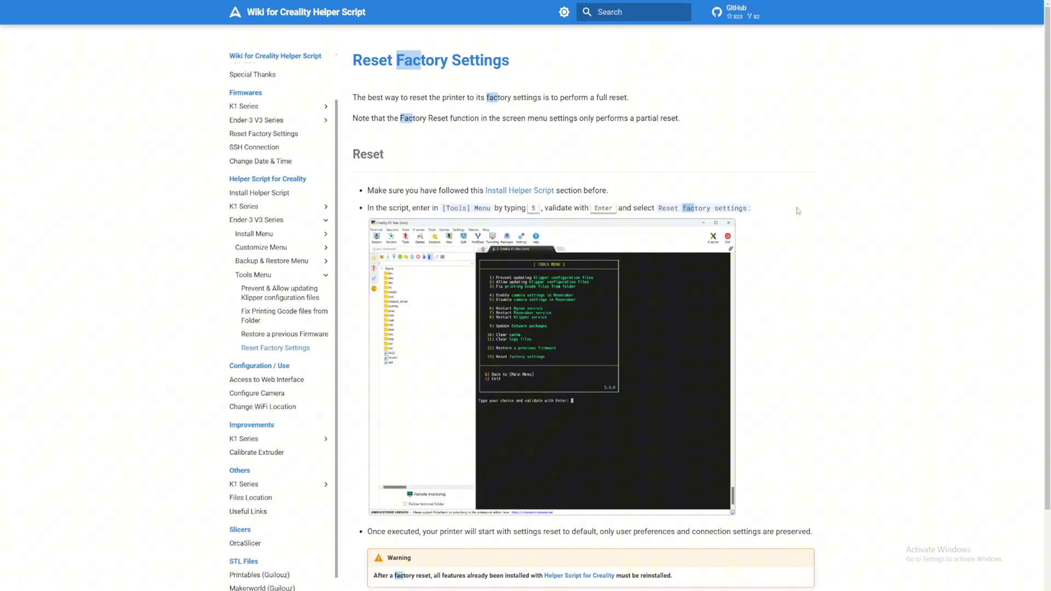
# Search the wiki again for 'fac' and reopen the Reset Factory Settings result.
pyautogui.click(643, 15)
pyautogui.write('fac')
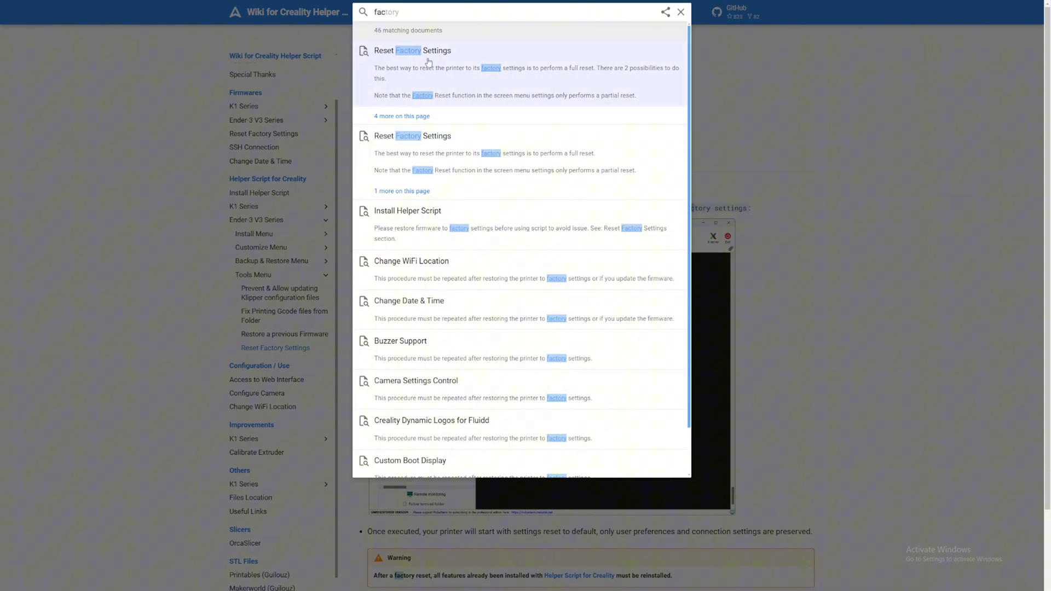
pyautogui.click(437, 162)
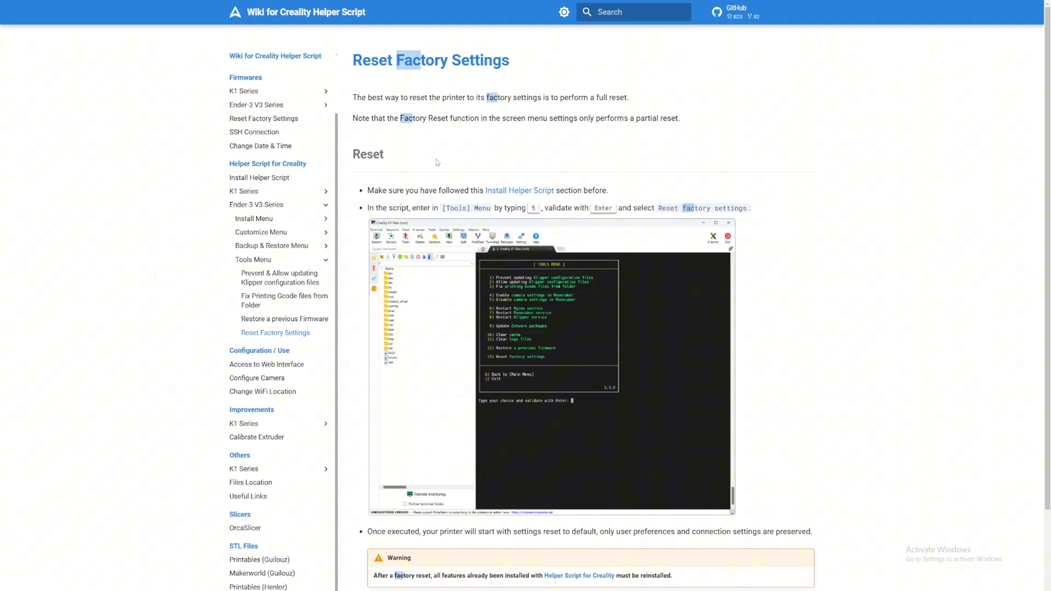
# Enlarge the Tools Menu screenshot to view it full screen.
pyautogui.scroll(-1, 545, 126)
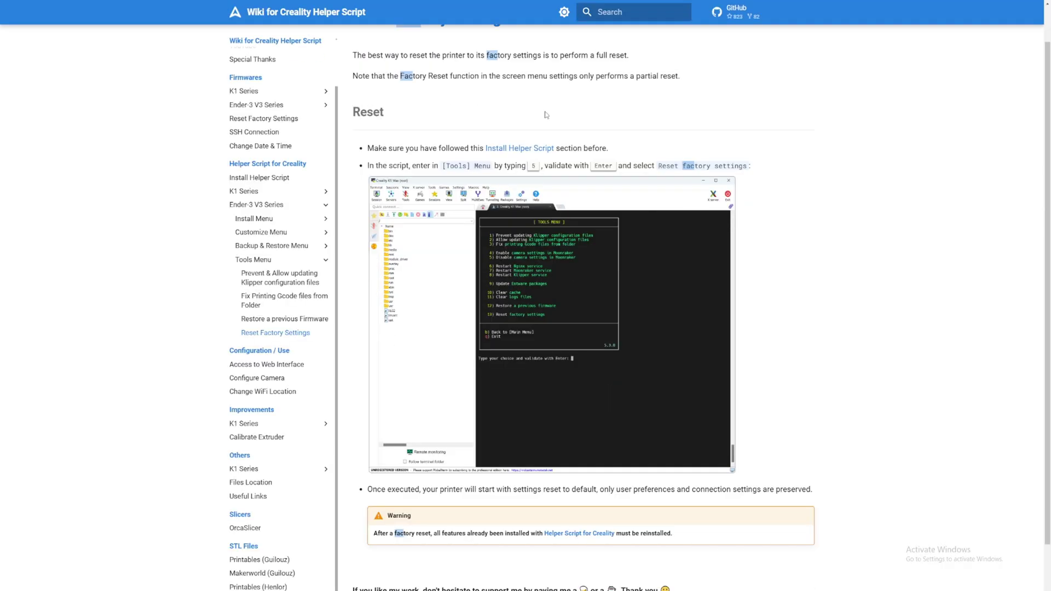
pyautogui.scroll(2, 547, 113)
pyautogui.moveTo(595, 97); pyautogui.dragTo(648, 97)
pyautogui.scroll(-2, 548, 273)
pyautogui.click(526, 329)
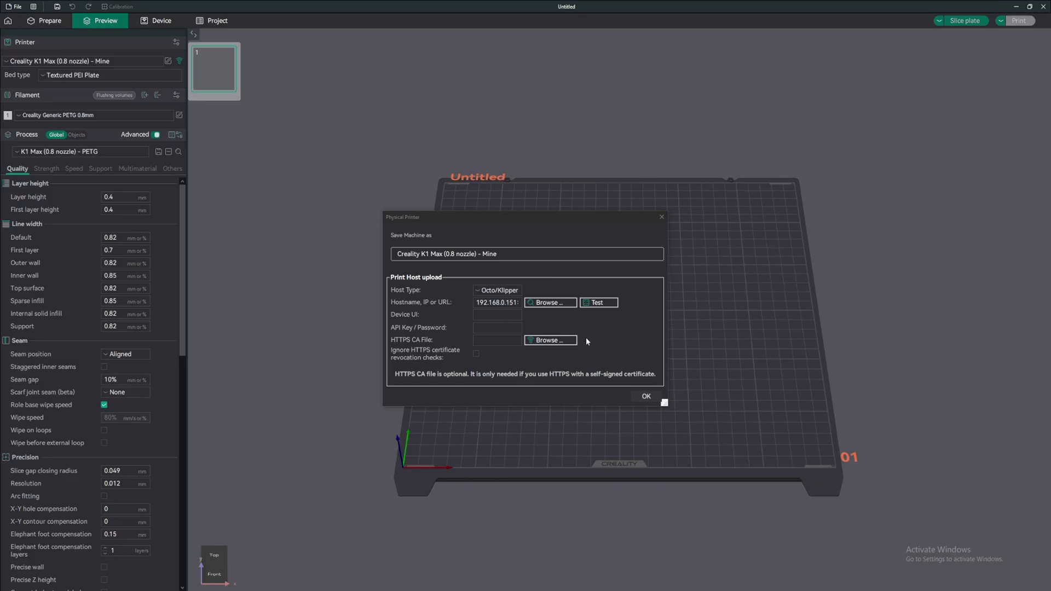
# Test the printer connection in the Physical Printer dialog and dismiss the port 4408 refusal error.
pyautogui.click(596, 303)
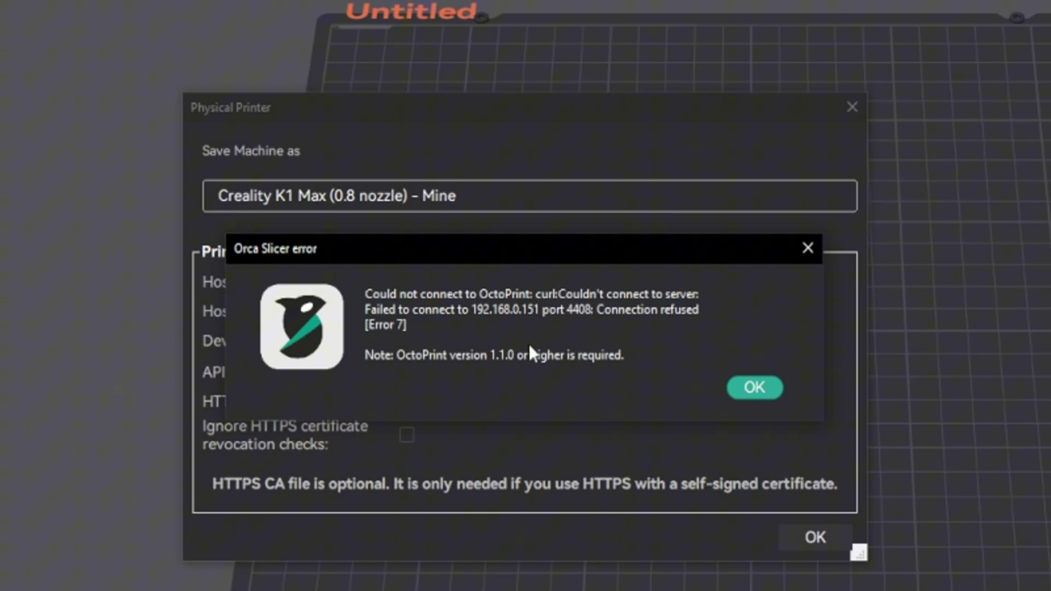
pyautogui.moveTo(471, 309); pyautogui.dragTo(598, 314)
pyautogui.click(614, 313)
pyautogui.click(731, 386)
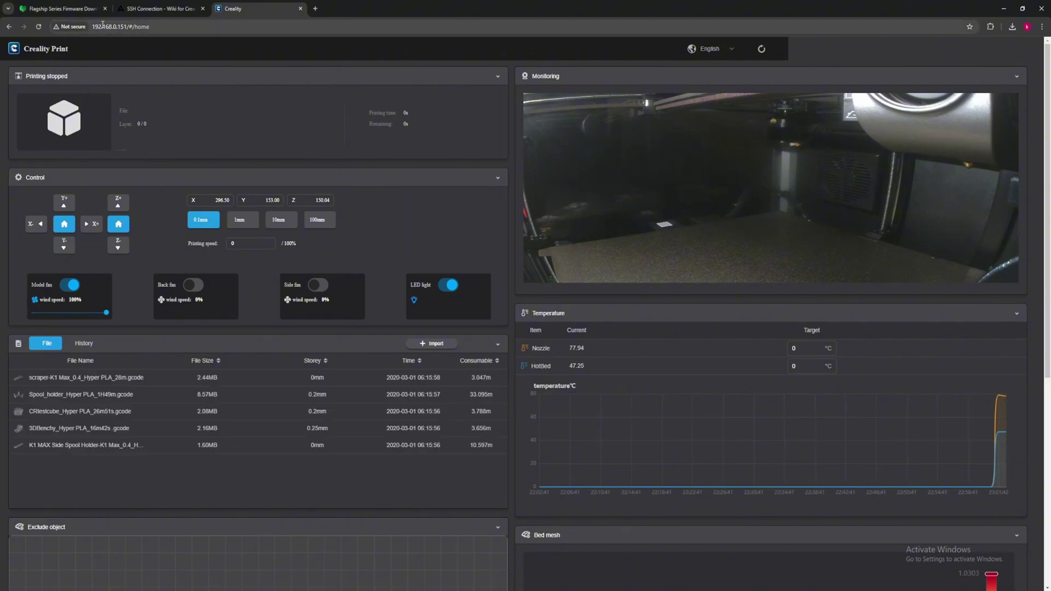
# Check the printer page address in the browser and scroll to the Reset from WebSocket connection instructions.
pyautogui.click(103, 27)
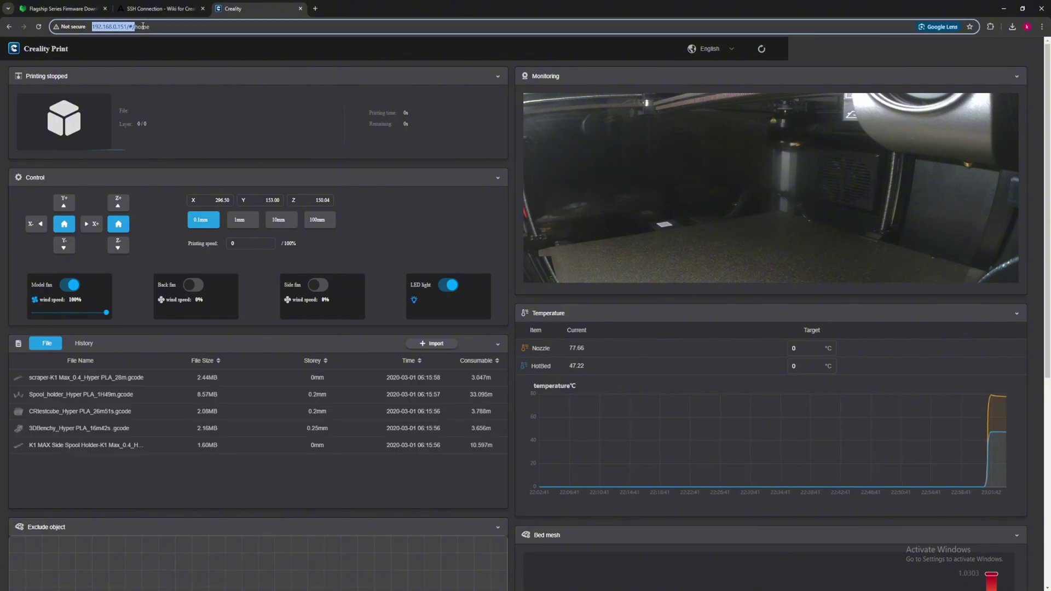
pyautogui.click(189, 50)
pyautogui.scroll(-1, 261, 87)
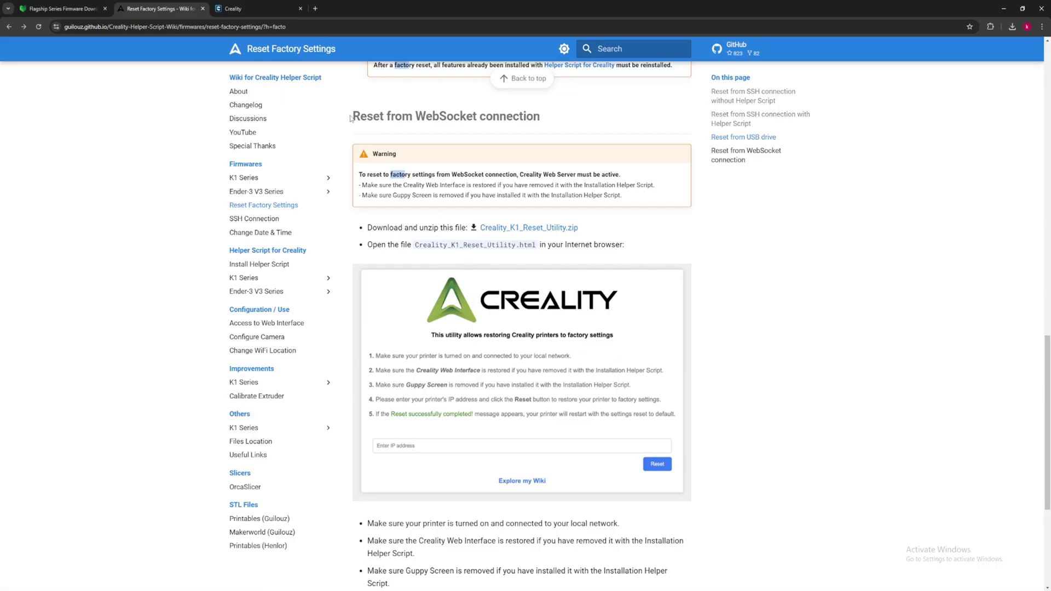
pyautogui.moveTo(350, 116); pyautogui.dragTo(545, 126)
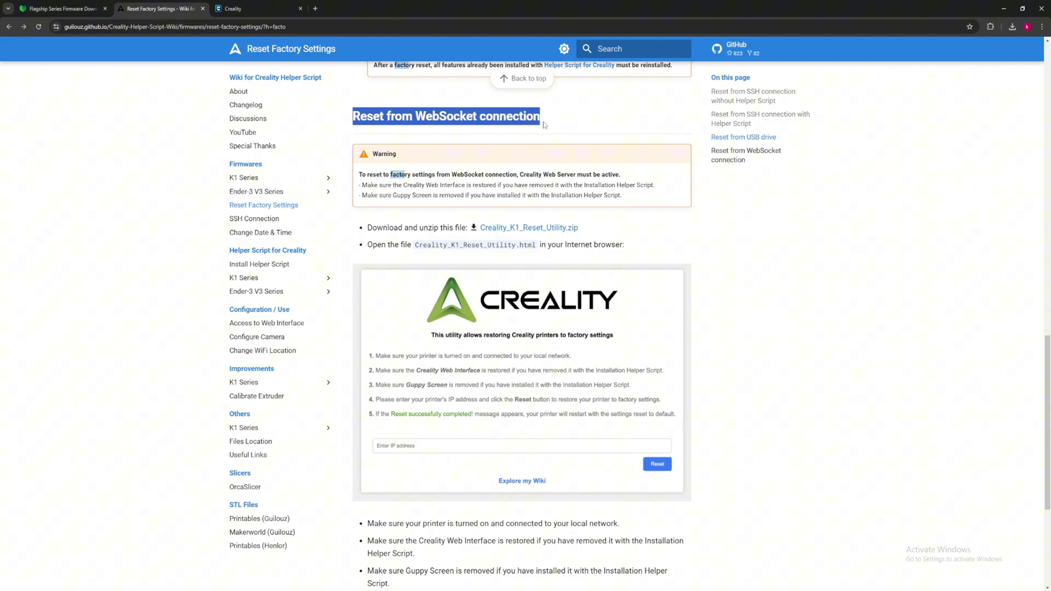
# Download Creality_K1_Reset_Utility.zip, enter 192.168.0.151 and reset the printer to factory settings.
pyautogui.click(545, 126)
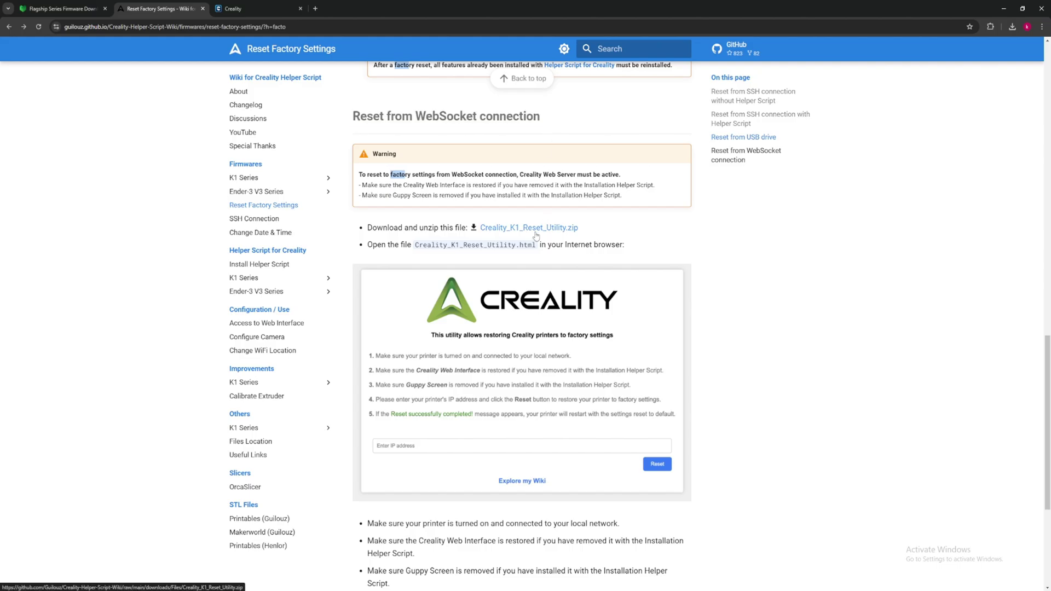
pyautogui.click(537, 236)
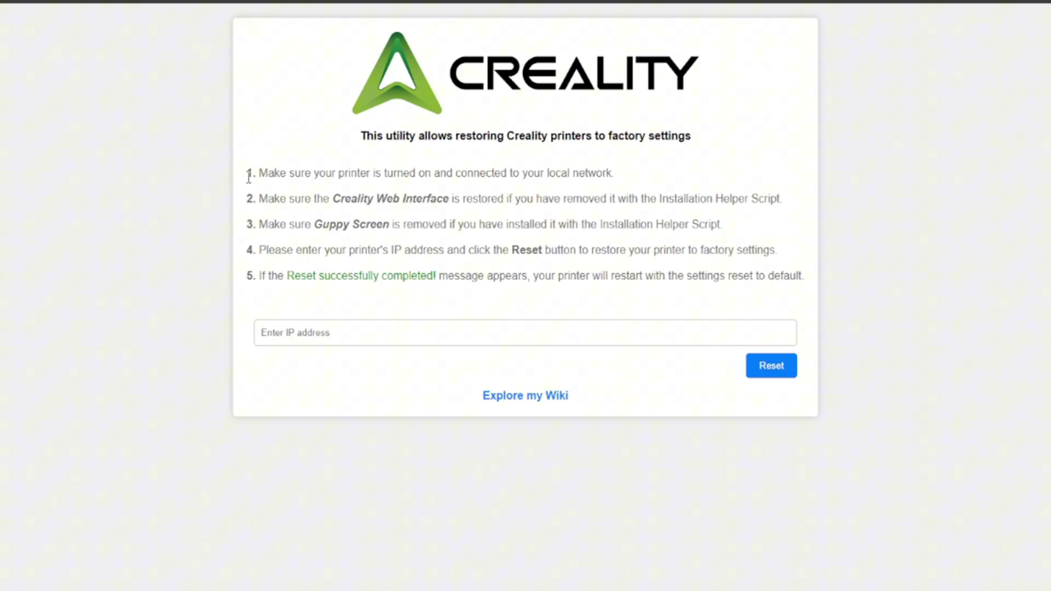
pyautogui.moveTo(248, 175); pyautogui.dragTo(812, 290)
pyautogui.click(812, 291)
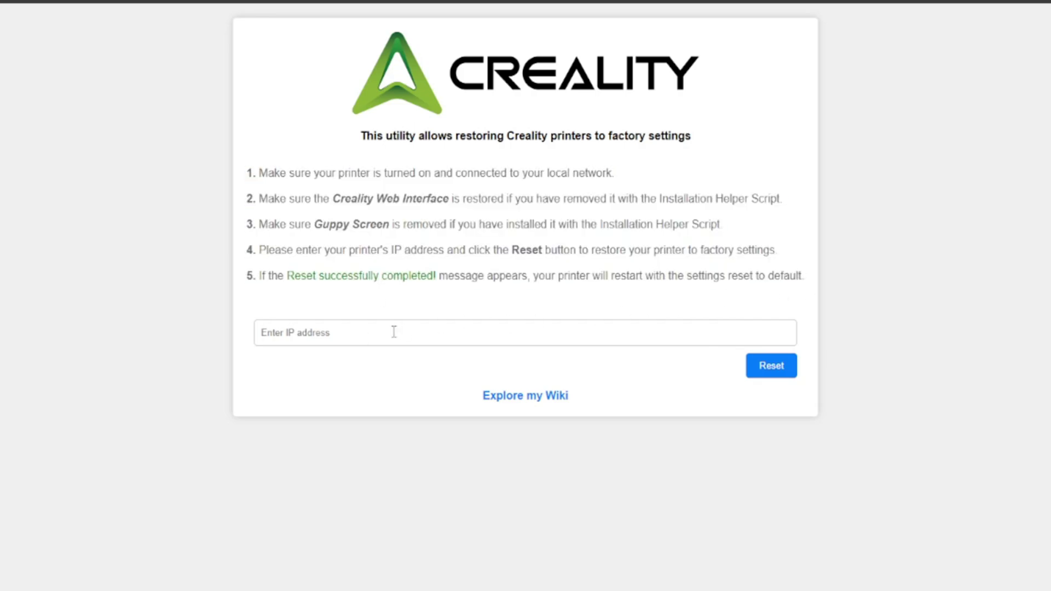
pyautogui.click(361, 338)
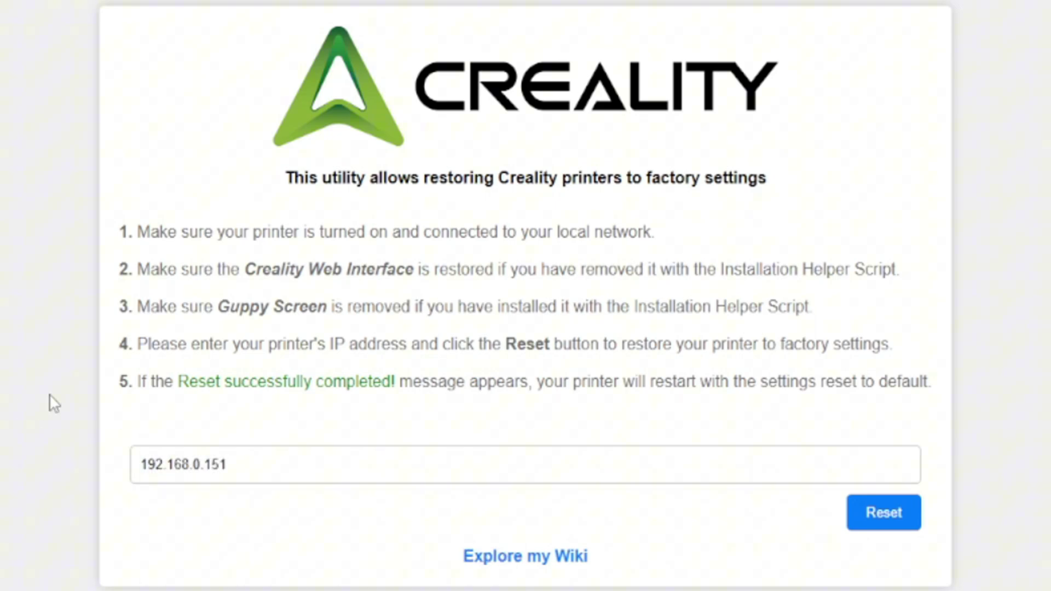
pyautogui.click(900, 517)
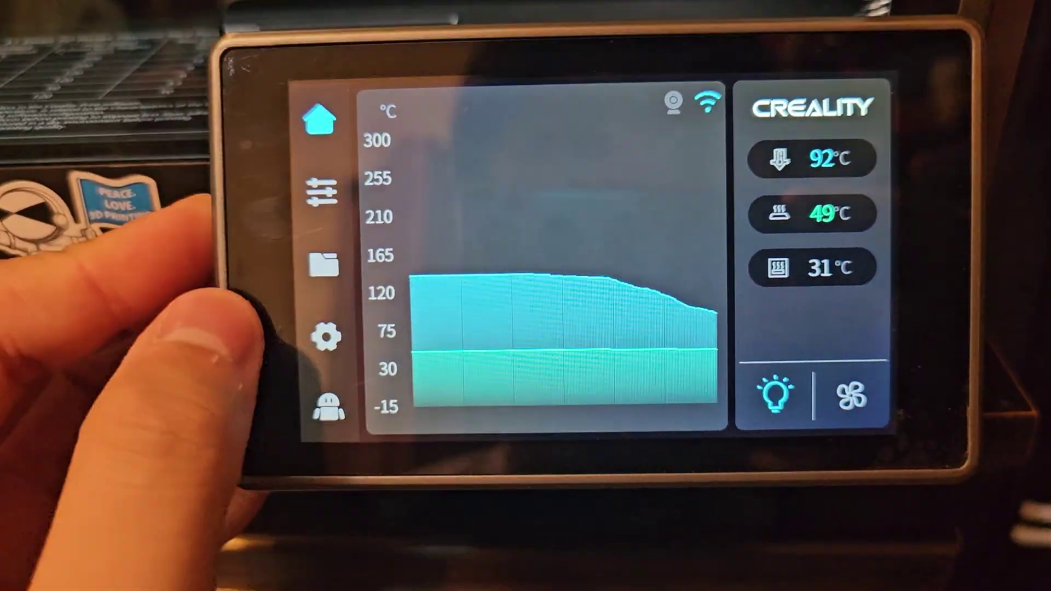
# Enable root login from Settings > Root account information, accepting the root-login risks disclaimer.
pyautogui.click(405, 348)
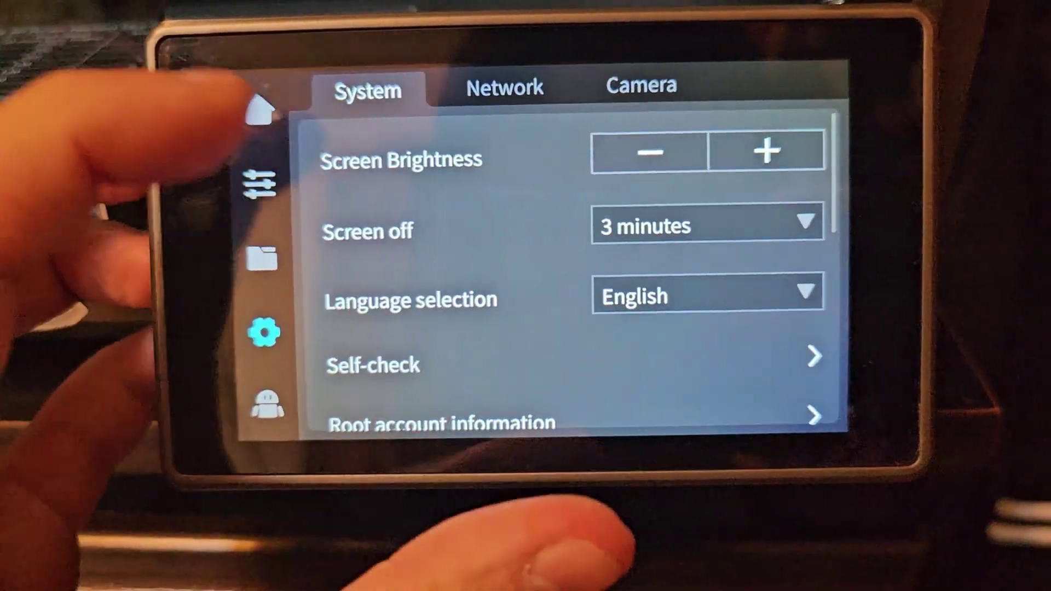
pyautogui.moveTo(383, 329); pyautogui.dragTo(388, 199)
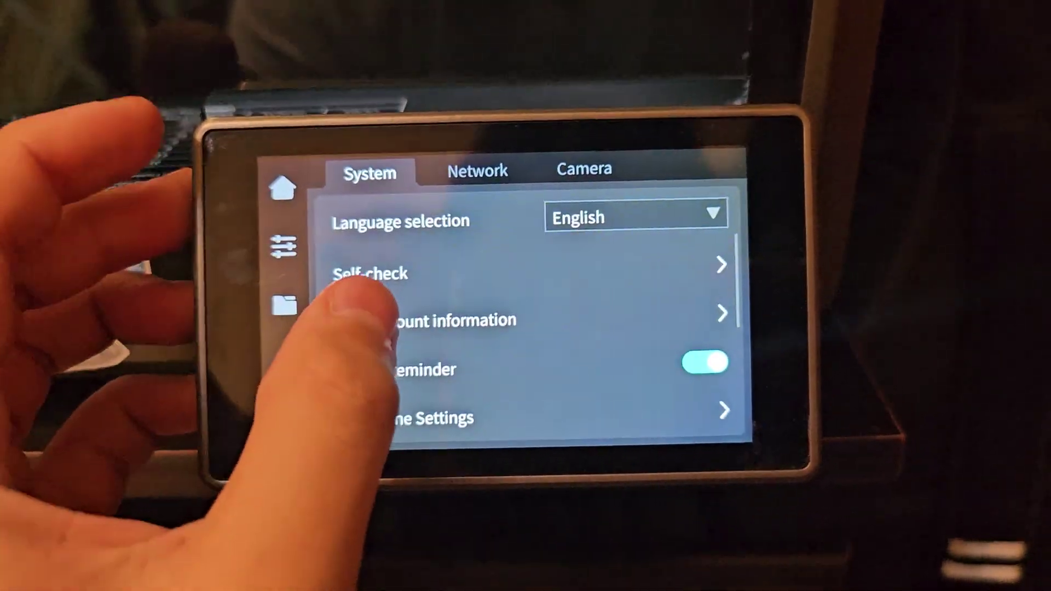
pyautogui.click(408, 295)
pyautogui.moveTo(258, 320); pyautogui.dragTo(241, 183)
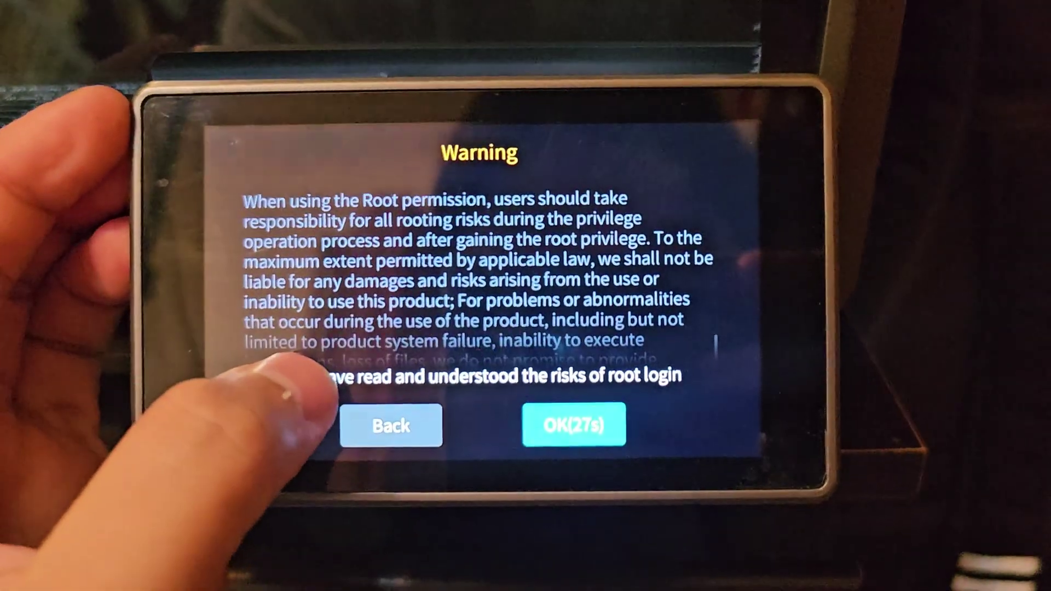
pyautogui.click(288, 367)
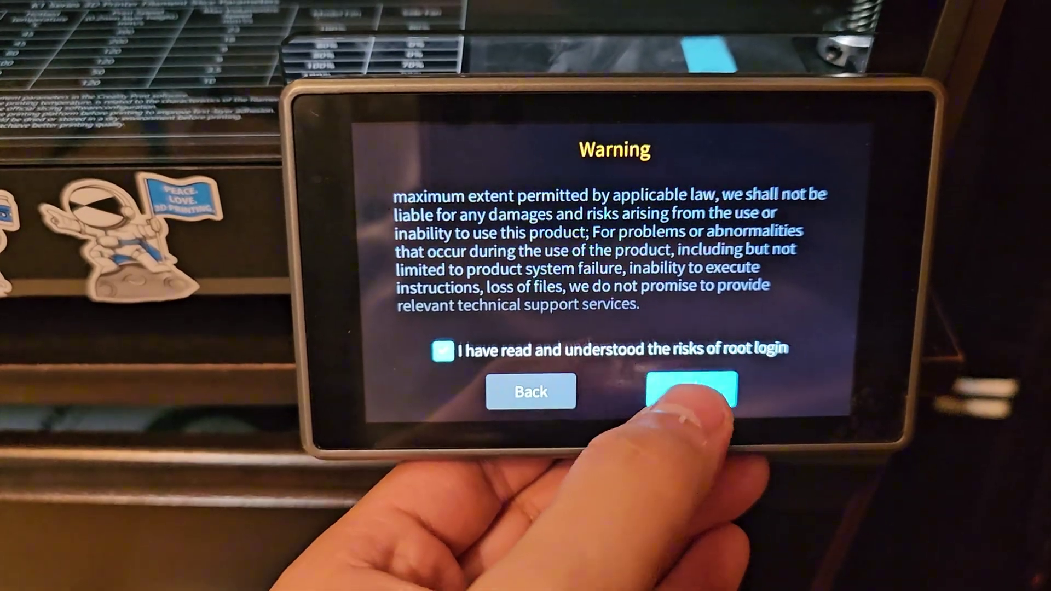
pyautogui.click(691, 390)
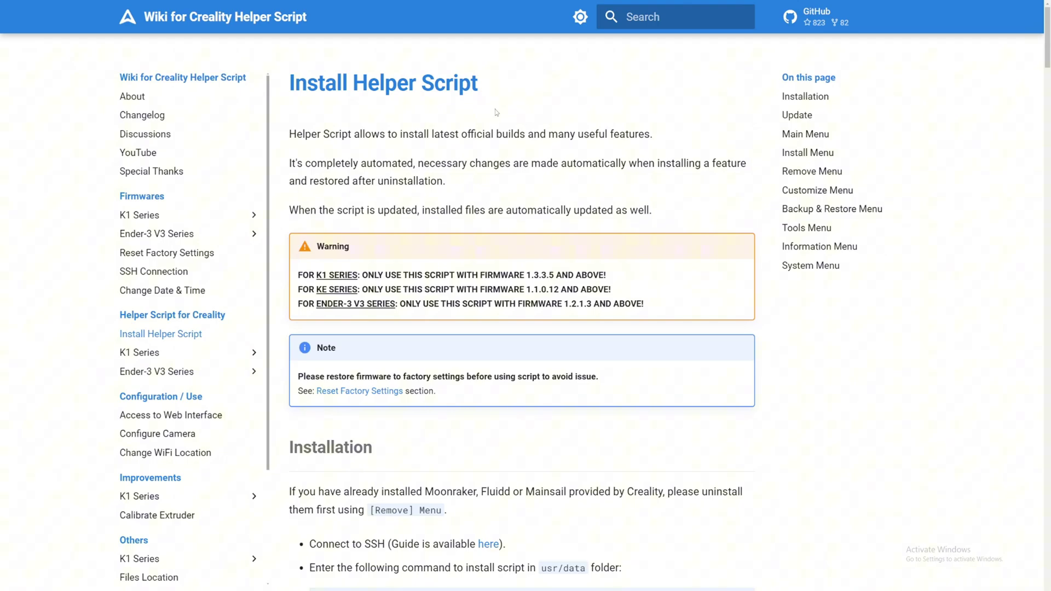
# Scroll the Install Helper Script page down to the git clone and helper.sh Installation commands.
pyautogui.moveTo(115, 334); pyautogui.dragTo(222, 326)
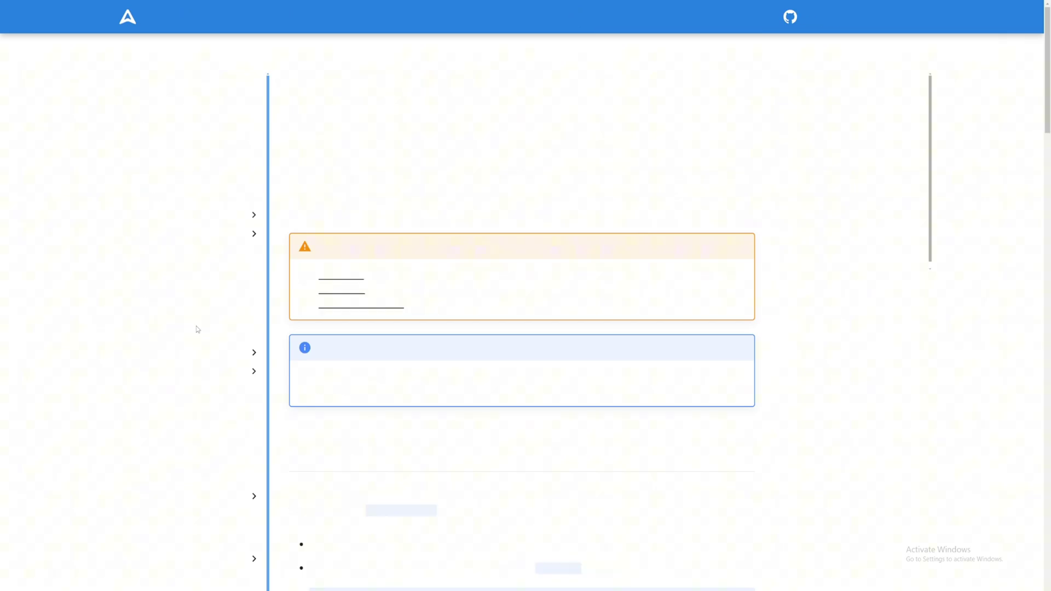
pyautogui.moveTo(307, 82); pyautogui.dragTo(787, 403)
pyautogui.click(787, 403)
pyautogui.scroll(-2, 772, 390)
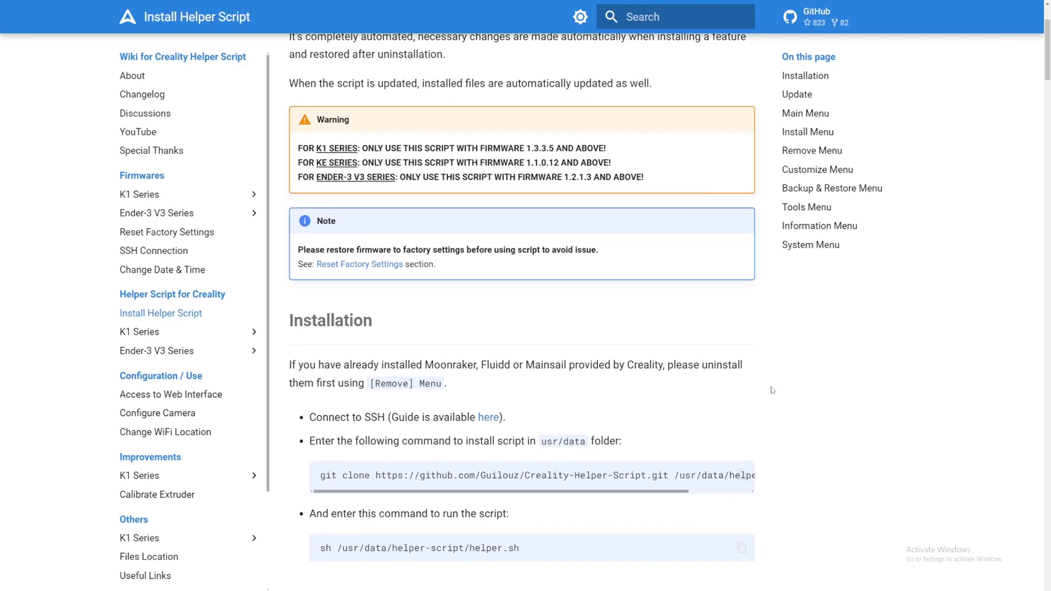
pyautogui.scroll(-2, 773, 390)
pyautogui.doubleClick(720, 238)
pyautogui.click(540, 274)
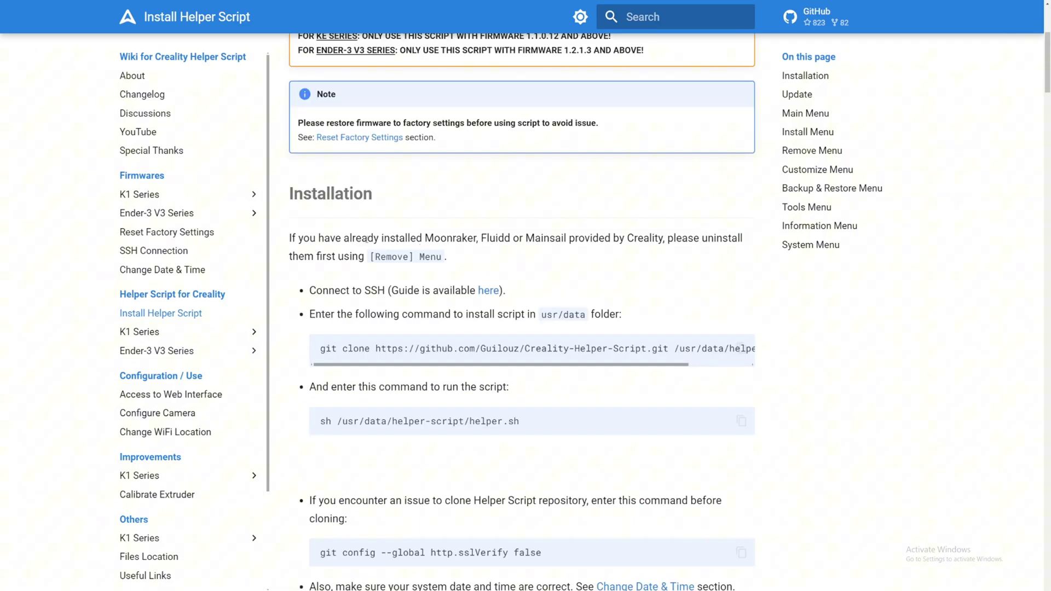
pyautogui.moveTo(367, 238); pyautogui.dragTo(562, 239)
pyautogui.click(518, 254)
pyautogui.scroll(-1, 518, 254)
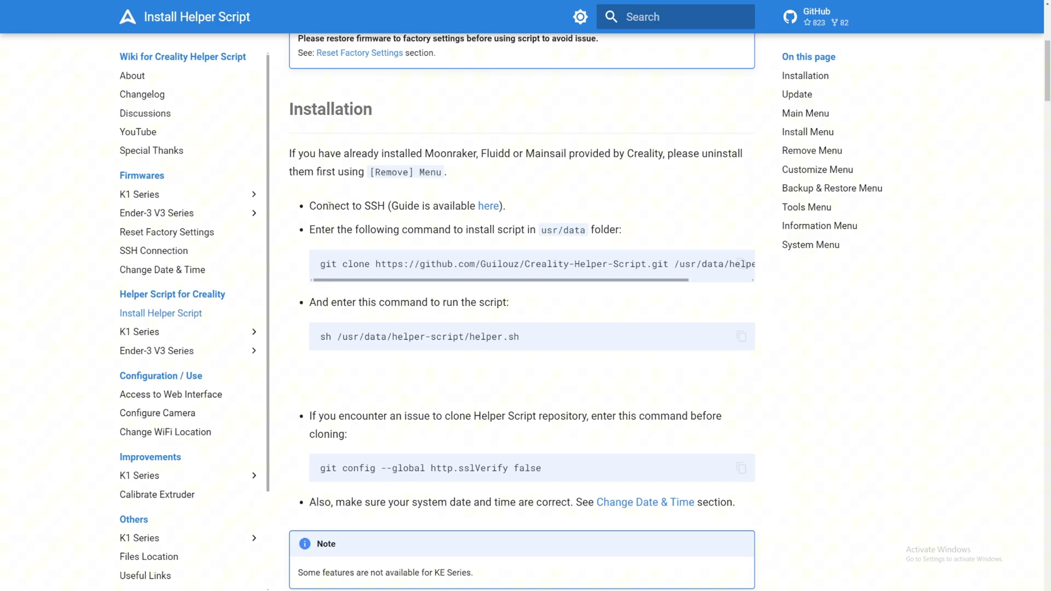
# Open the SSH Connection page from the Connect to SSH link and read its MobaXterm instructions.
pyautogui.click(483, 207)
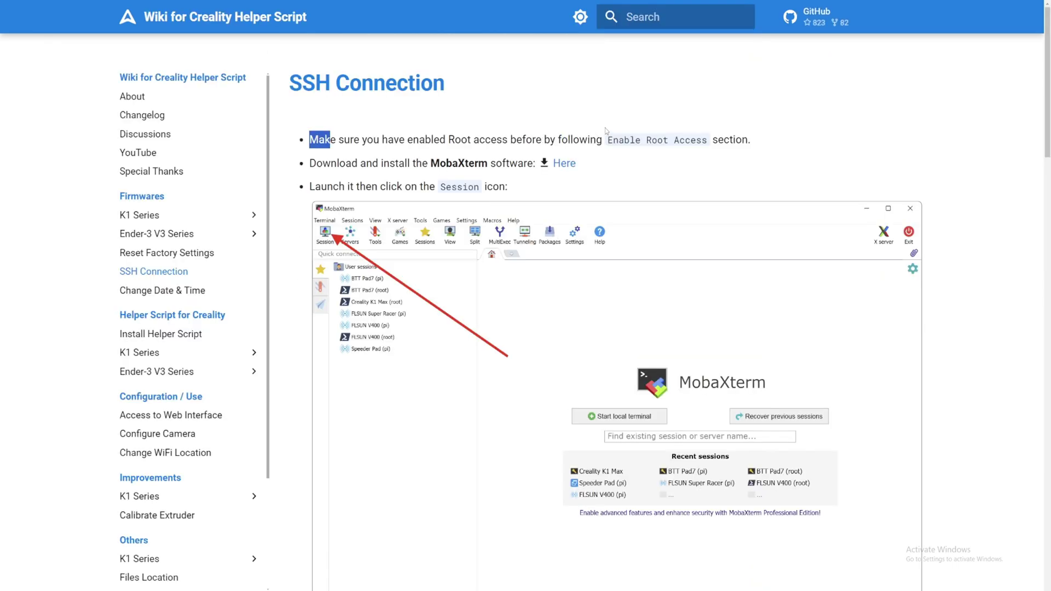
pyautogui.moveTo(629, 137); pyautogui.dragTo(308, 140)
pyautogui.click(767, 134)
pyautogui.doubleClick(432, 163)
pyautogui.click(434, 163)
pyautogui.scroll(-2, 562, 171)
pyautogui.moveTo(310, 102); pyautogui.dragTo(357, 102)
pyautogui.click(357, 101)
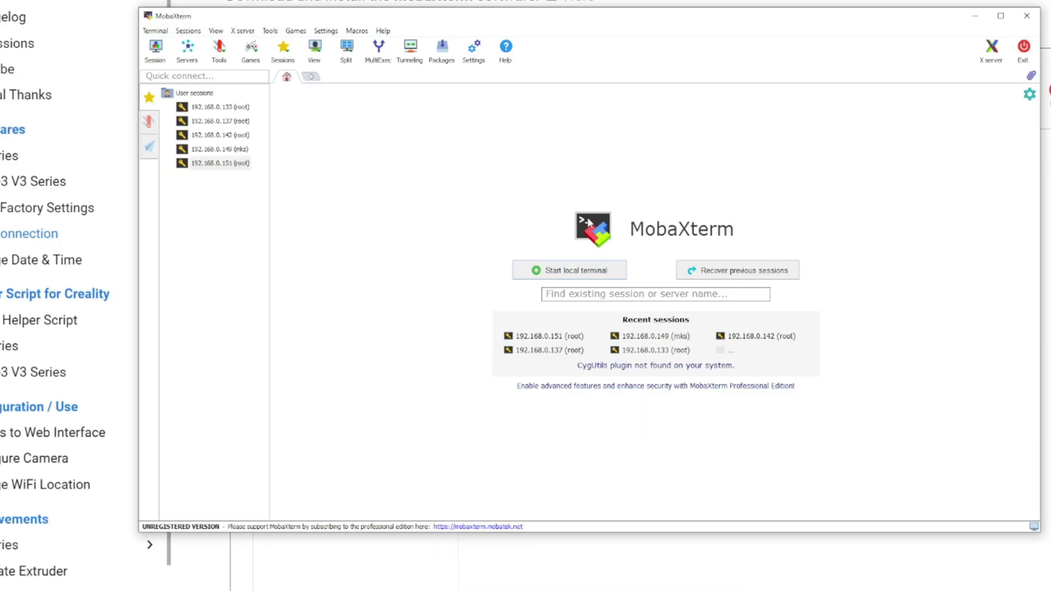
# Set up a new SSH session to remote host 192.168.0.151 with username root.
pyautogui.click(164, 58)
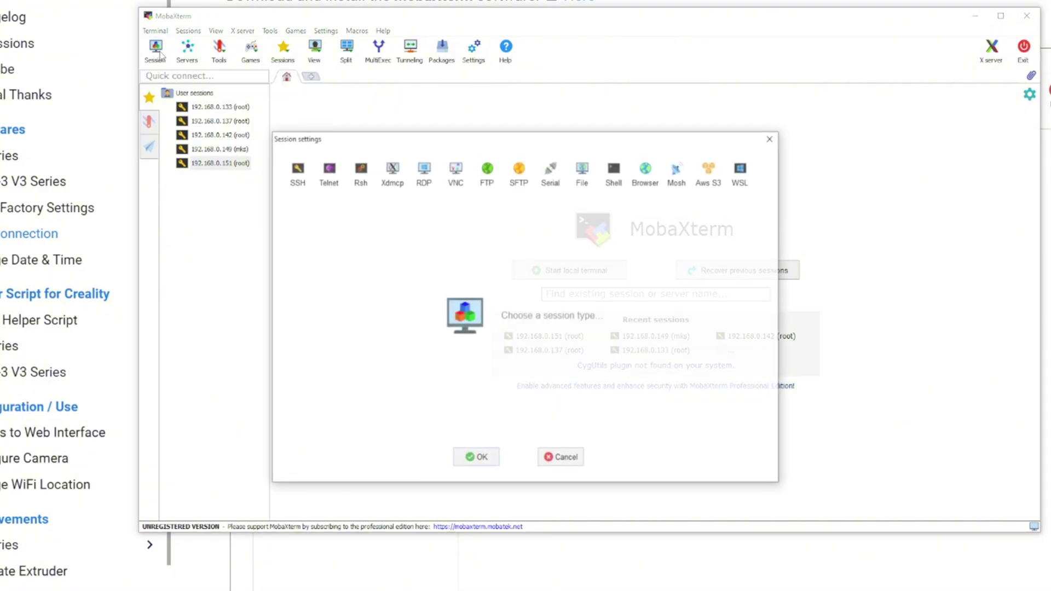
pyautogui.click(294, 191)
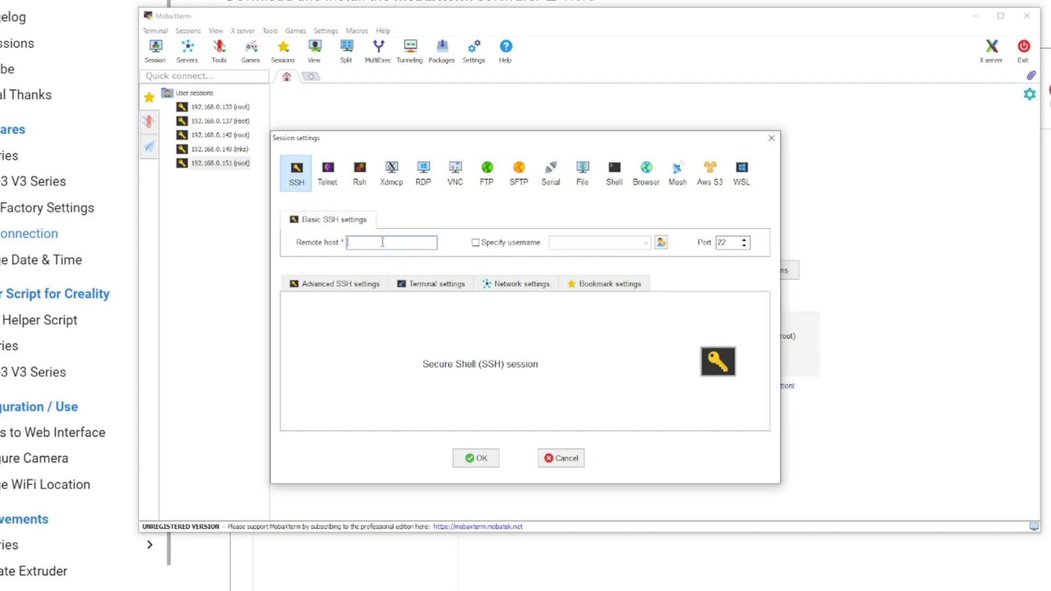
pyautogui.write('192.168.0.151')
pyautogui.hotkey('ctrl', 'a')
pyautogui.click(415, 242)
pyautogui.click(476, 242)
pyautogui.write('root')
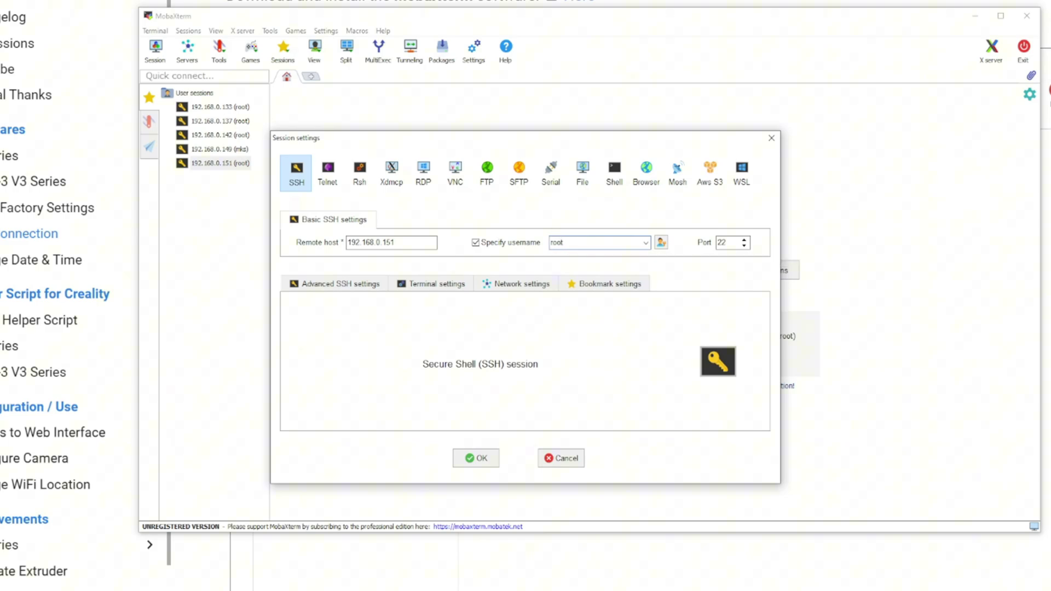
# Connect, accept the printer's host key, and log in with the root password.
pyautogui.click(474, 462)
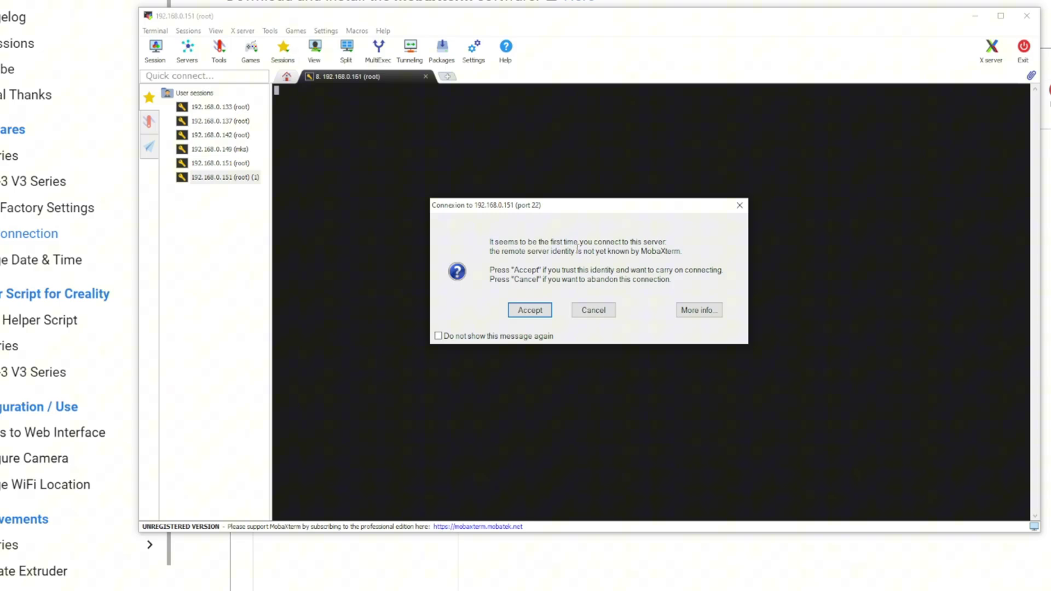
pyautogui.click(524, 315)
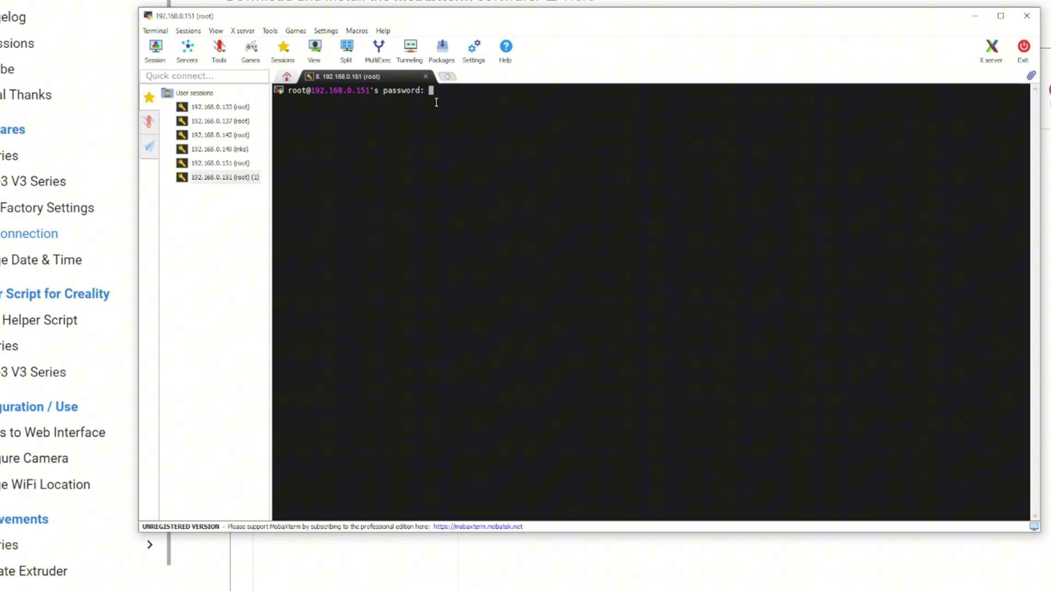
pyautogui.press('Return')
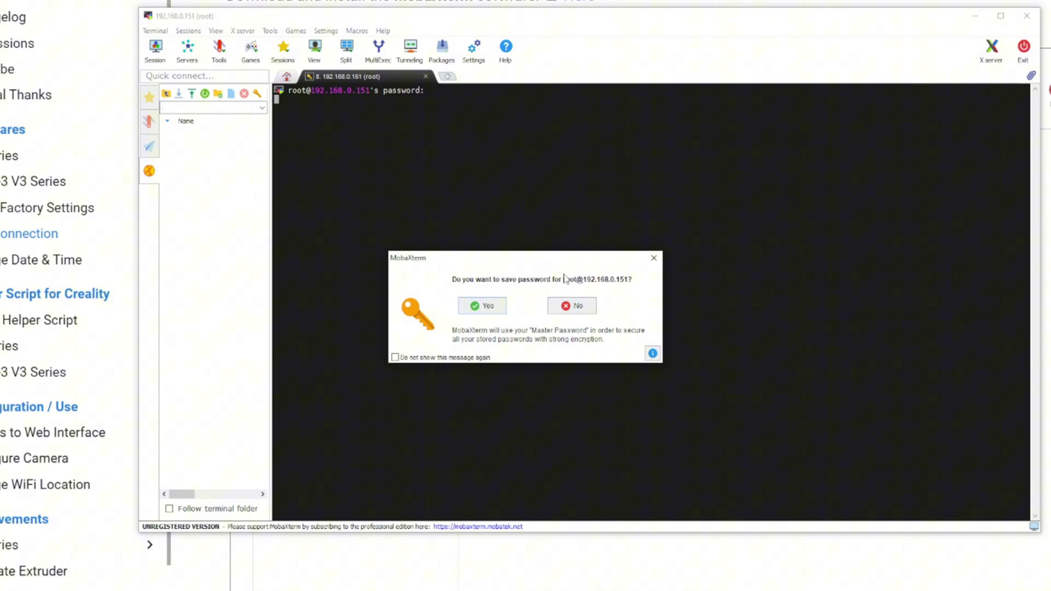
pyautogui.click(655, 259)
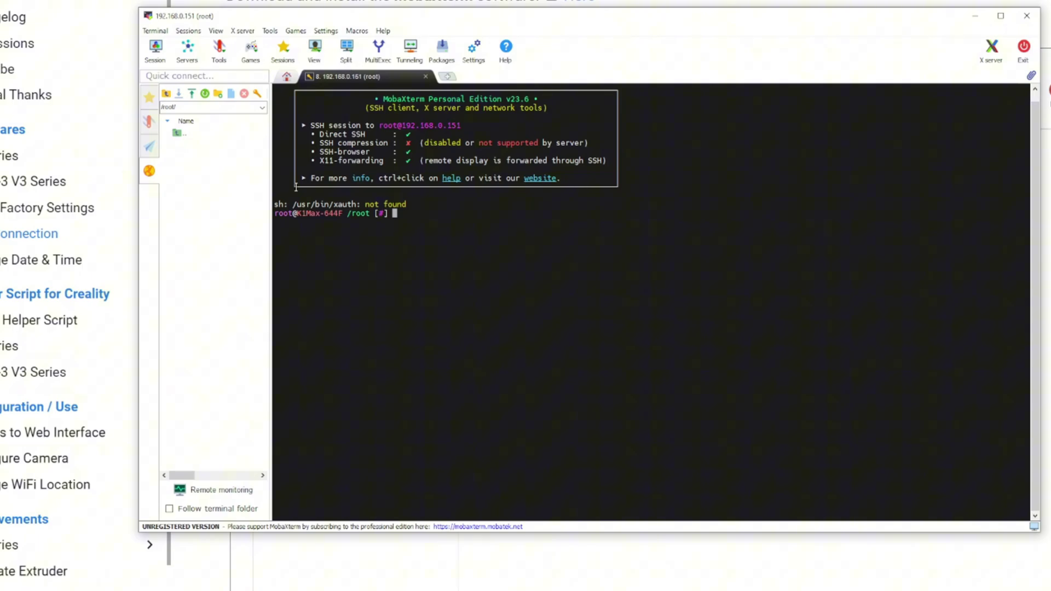
# Copy the git clone command from the Install Helper Script page and return to MobaXterm.
pyautogui.hotkey('alt', 'Tab')
pyautogui.scroll(-10, 462, 192)
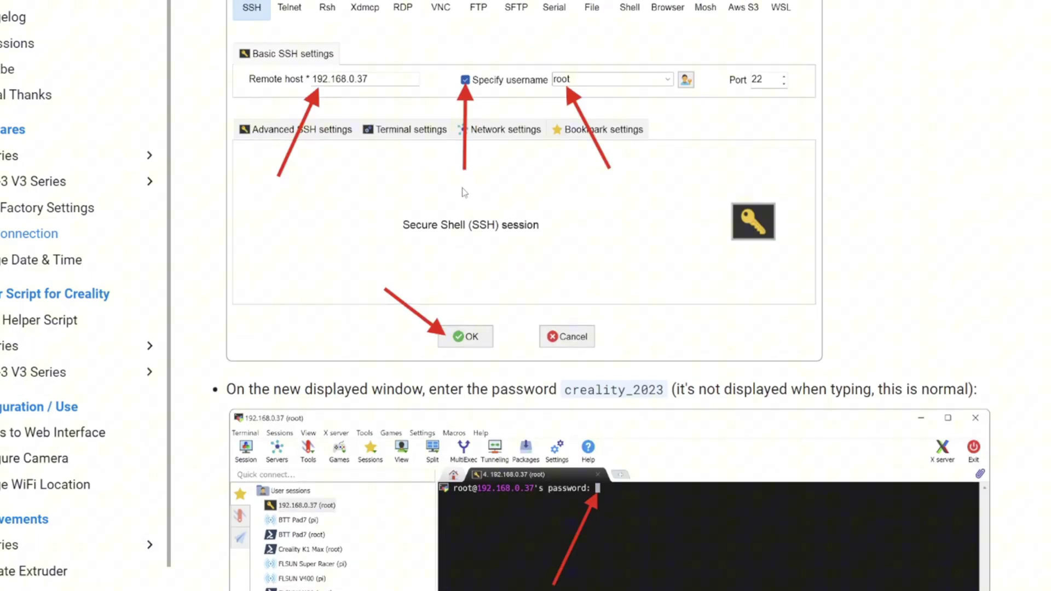
pyautogui.scroll(-5, 462, 191)
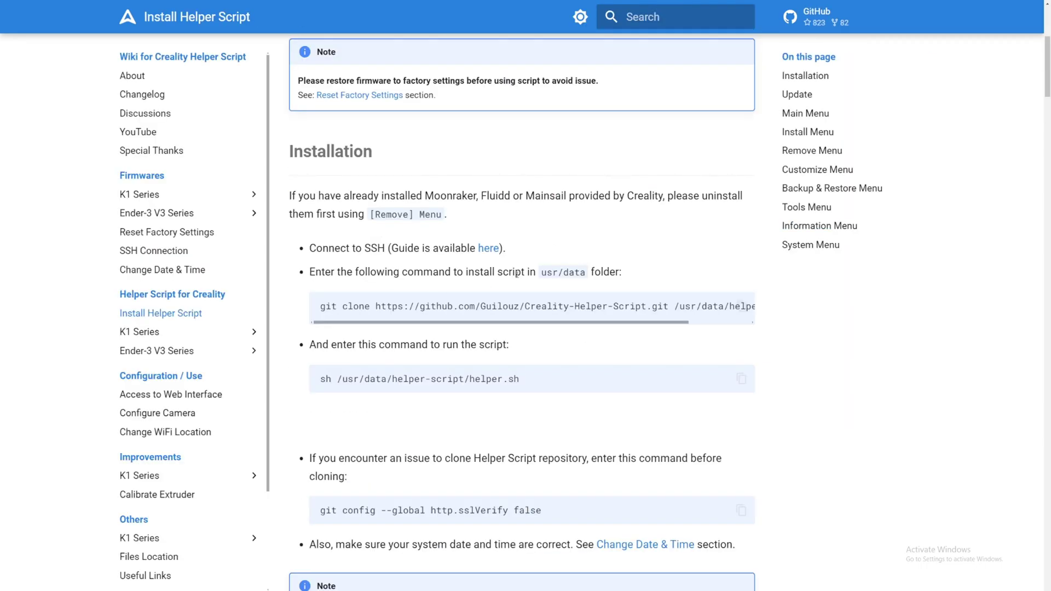
pyautogui.hscroll(2, 742, 306)
pyautogui.click(742, 307)
pyautogui.moveTo(718, 324); pyautogui.dragTo(633, 334)
pyautogui.hotkey('alt', 'Tab')
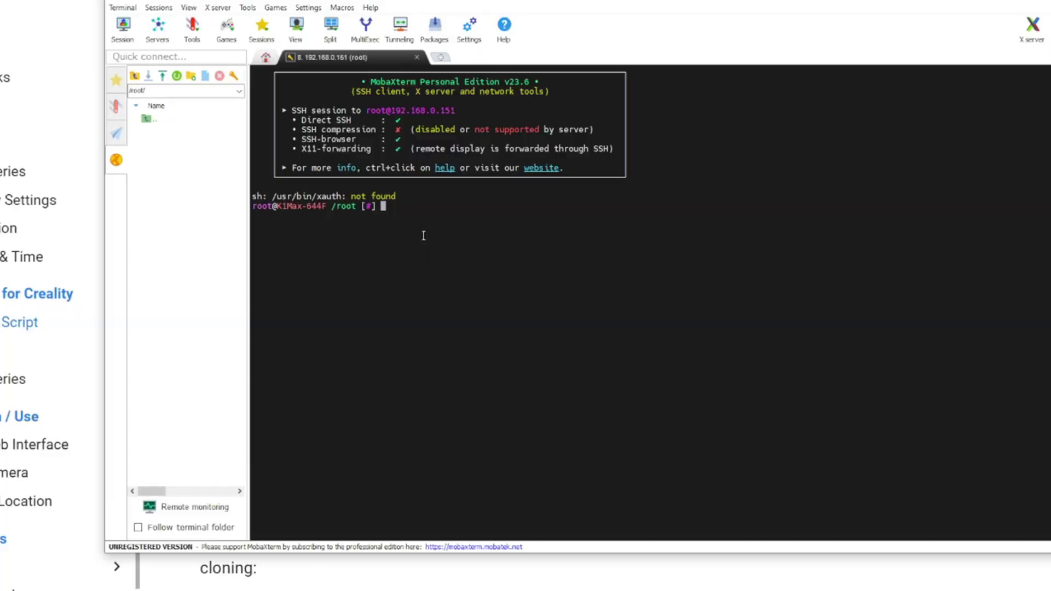
# Paste and run the git clone command to download the Helper Script into /usr/data/helper-script.
pyautogui.rightClick(424, 235)
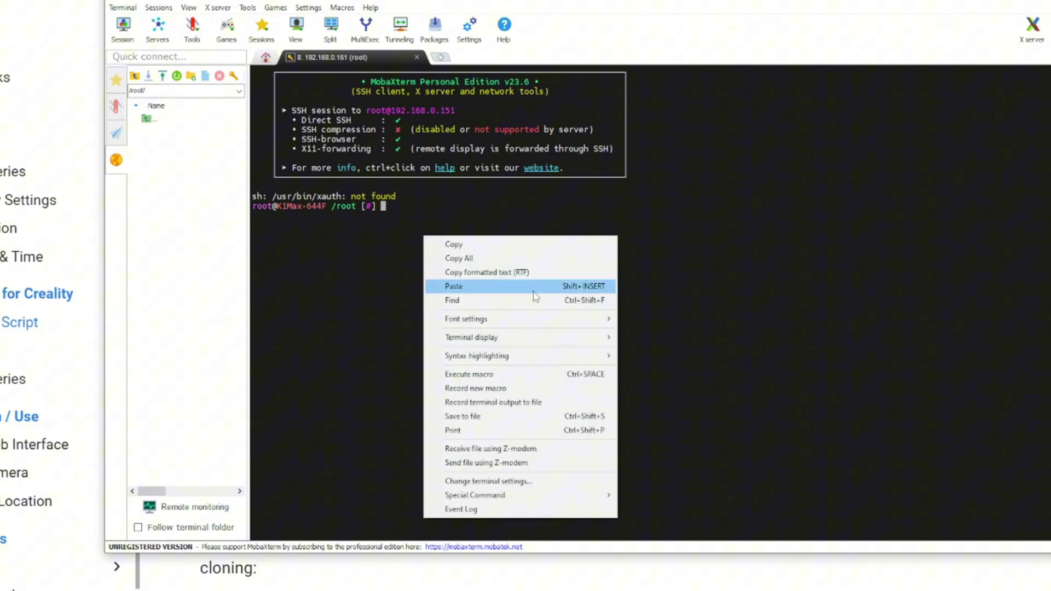
pyautogui.click(571, 289)
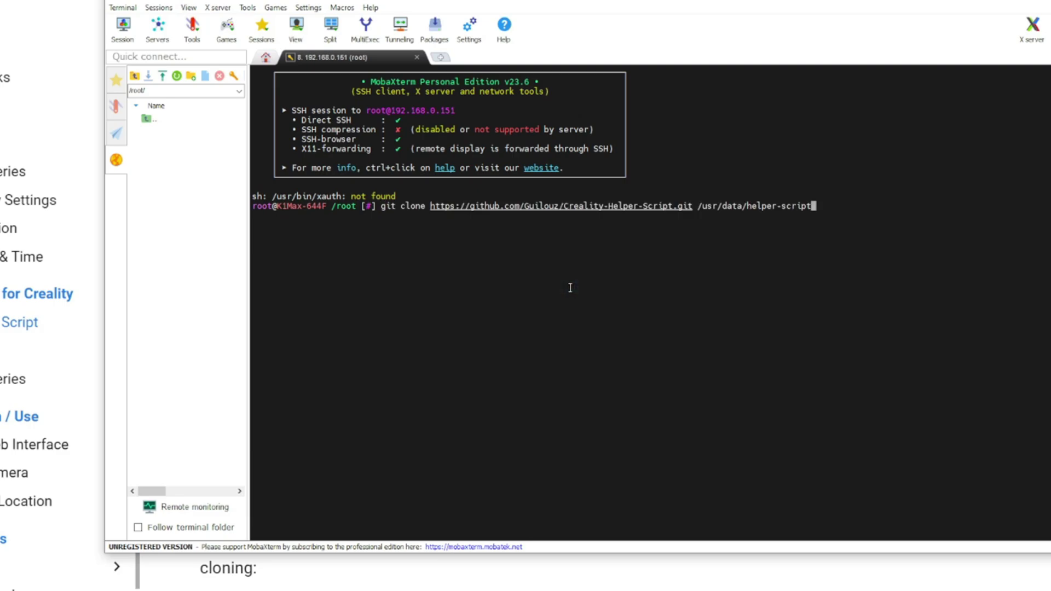
pyautogui.press('Return')
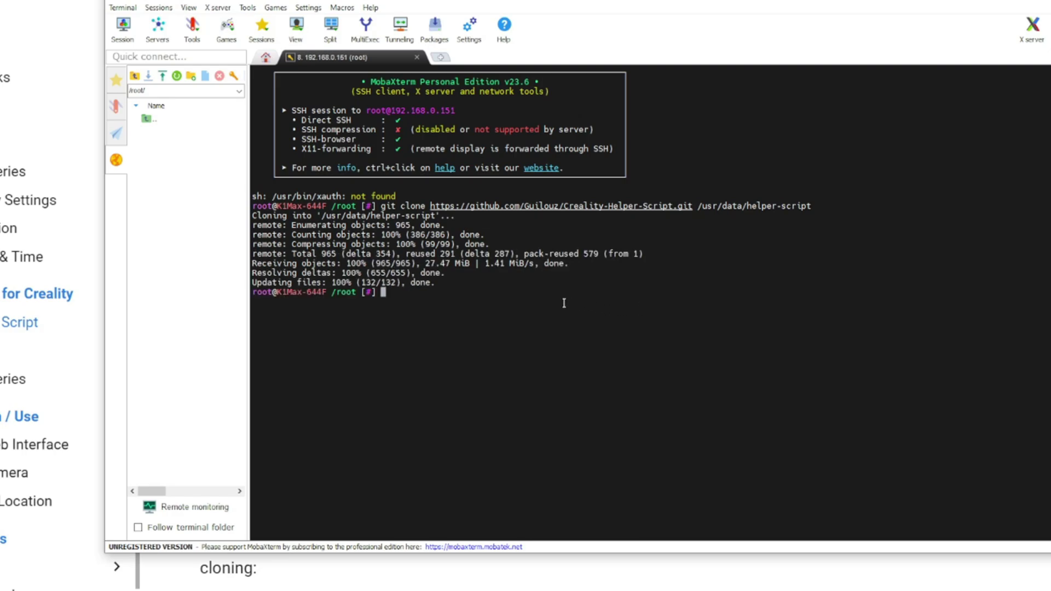
# Paste and run sh /usr/data/helper-script/helper.sh to launch the helper script.
pyautogui.click(489, 590)
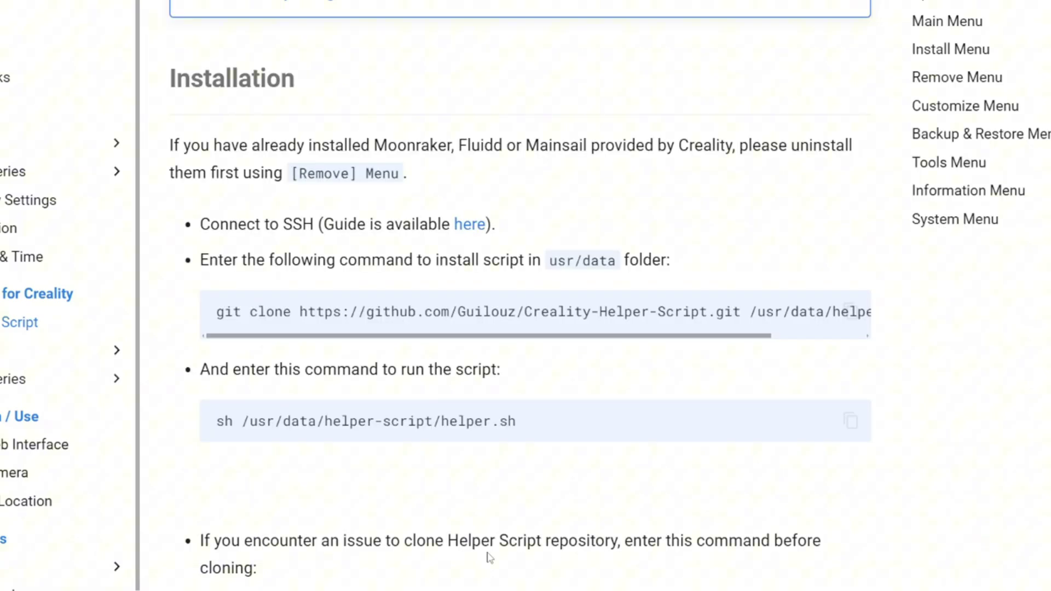
pyautogui.scroll(-2, 437, 471)
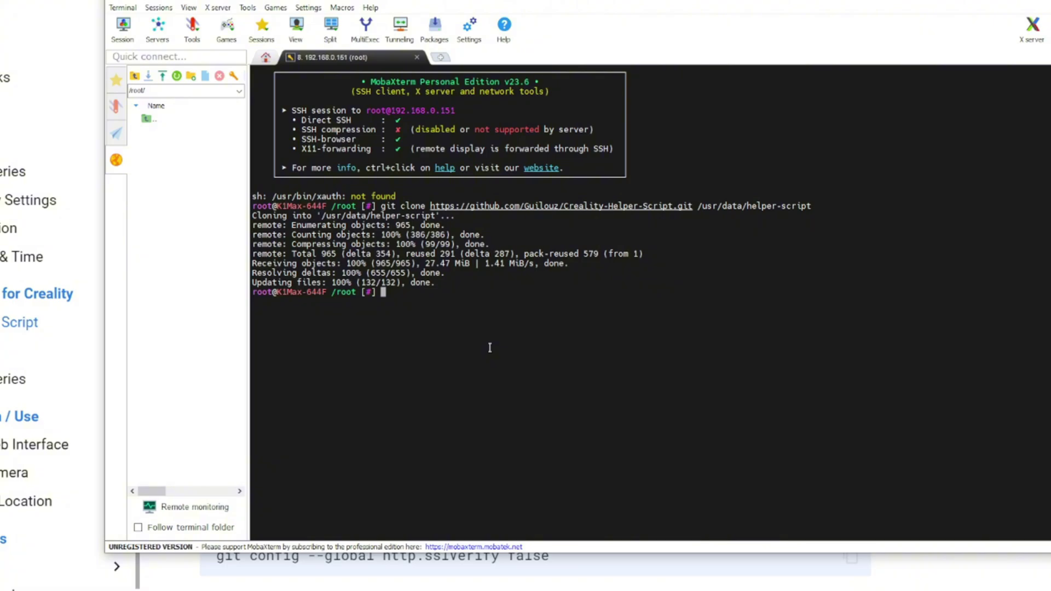
pyautogui.rightClick(490, 347)
pyautogui.click(564, 397)
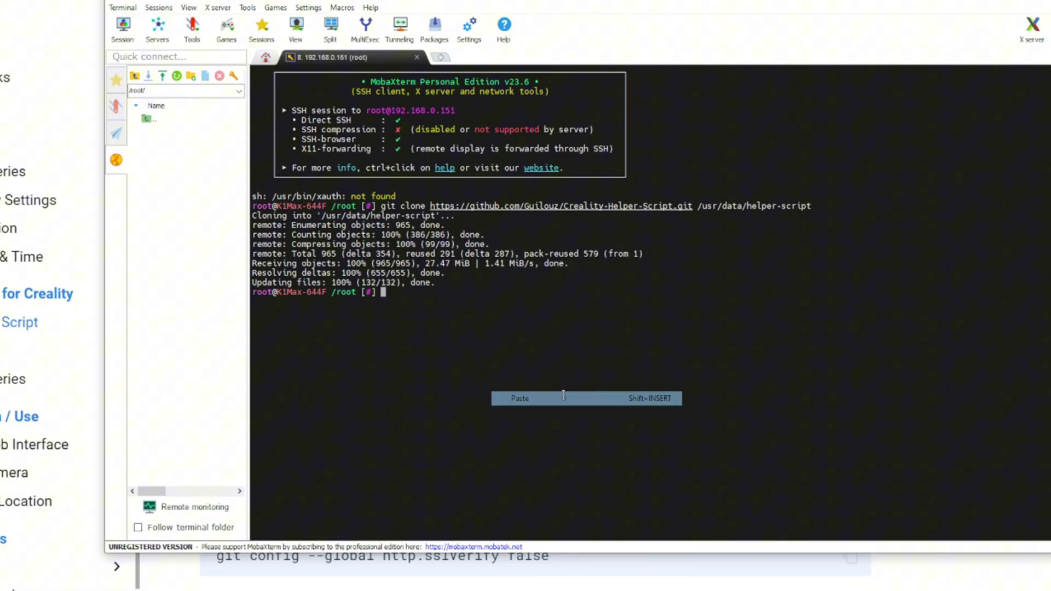
pyautogui.press('Return')
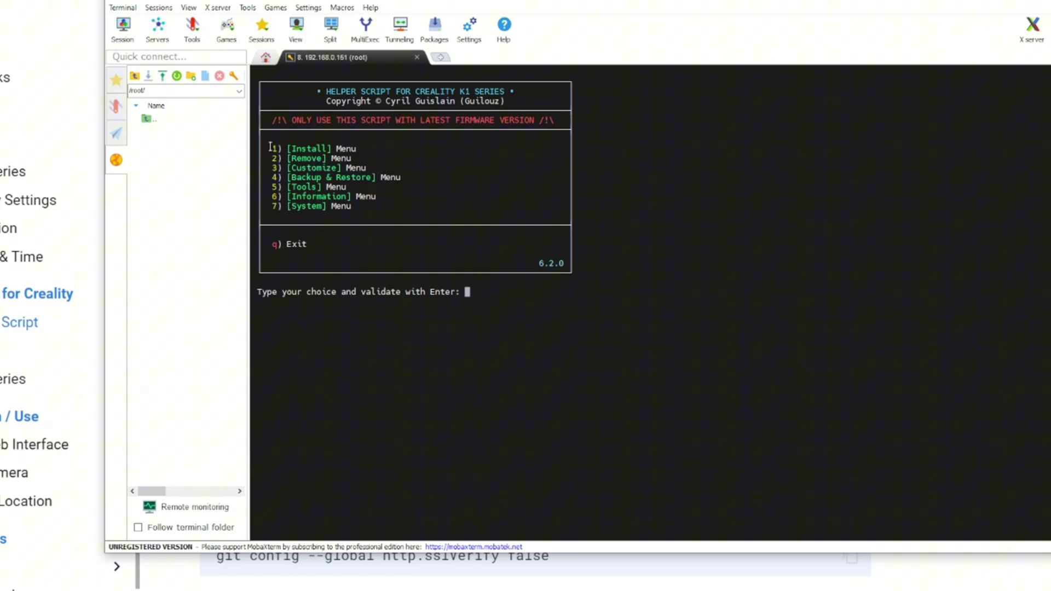
pyautogui.moveTo(270, 148); pyautogui.dragTo(360, 148)
pyautogui.moveTo(285, 159); pyautogui.dragTo(422, 178)
pyautogui.click(334, 162)
pyautogui.click(313, 178)
pyautogui.moveTo(289, 187); pyautogui.dragTo(376, 187)
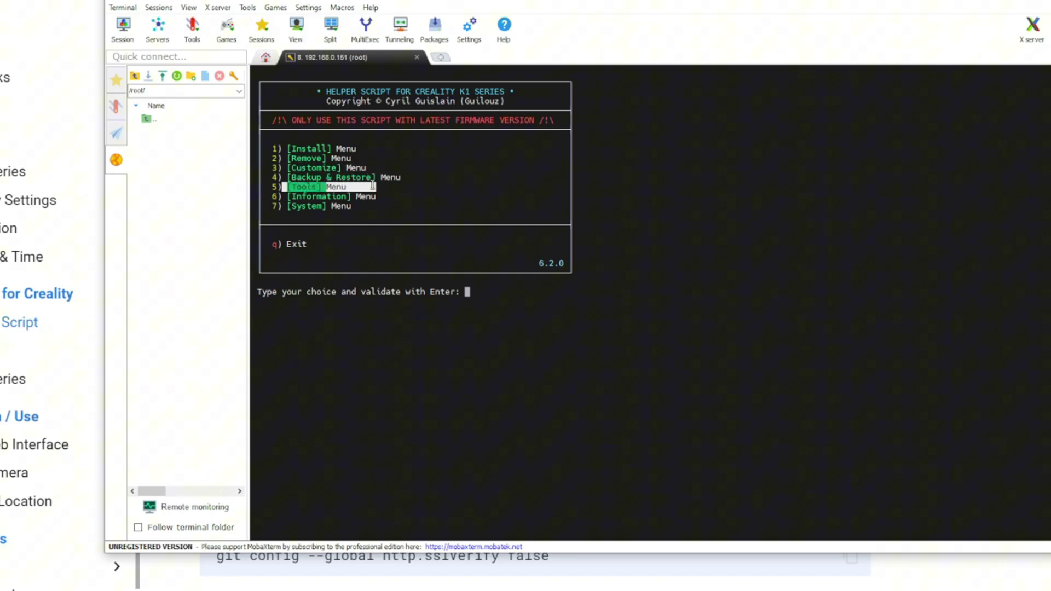
pyautogui.moveTo(277, 196); pyautogui.dragTo(394, 197)
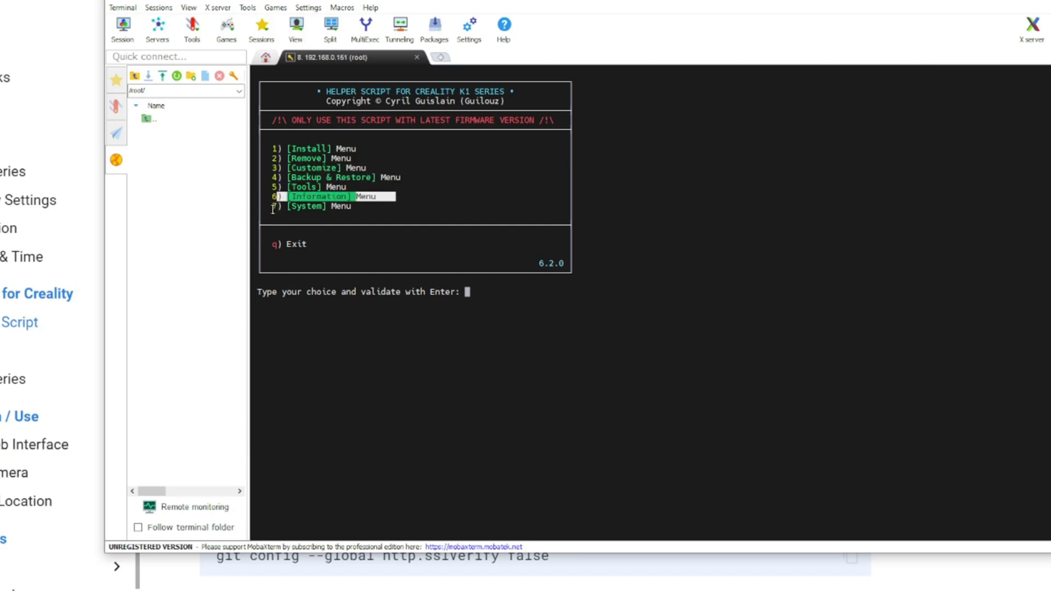
pyautogui.moveTo(274, 207); pyautogui.dragTo(406, 206)
pyautogui.click(331, 241)
pyautogui.moveTo(268, 244); pyautogui.dragTo(413, 241)
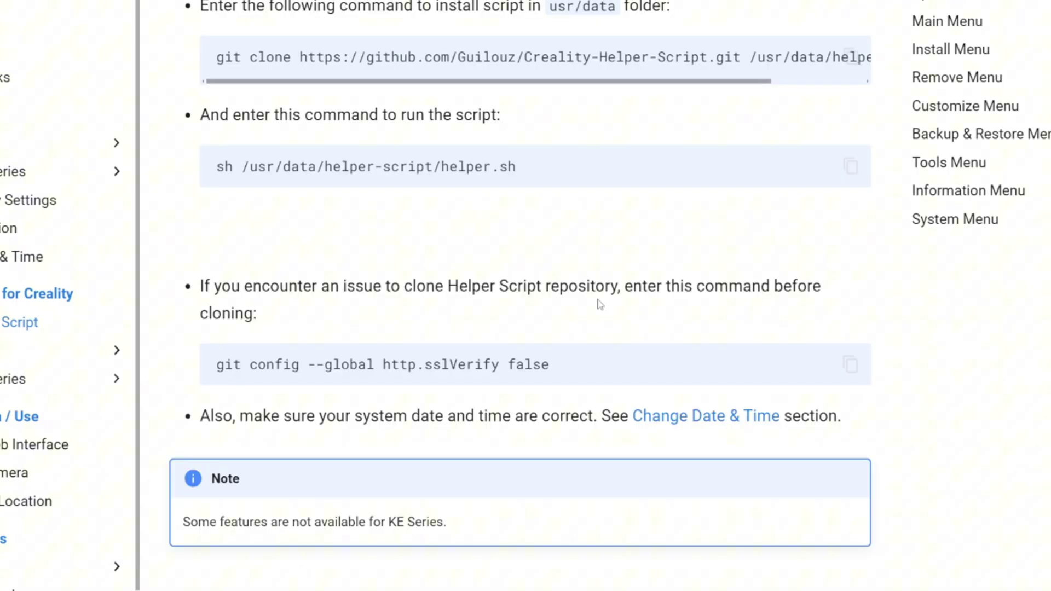
# Read the cloning troubleshooting tip and its git config sslVerify command.
pyautogui.moveTo(196, 288); pyautogui.dragTo(626, 288)
pyautogui.click(645, 306)
pyautogui.moveTo(218, 365); pyautogui.dragTo(550, 364)
pyautogui.click(591, 316)
pyautogui.moveTo(224, 364); pyautogui.dragTo(606, 360)
pyautogui.click(606, 360)
# Scroll through the Update and Main Menu sections down to the Install Menu heading.
pyautogui.scroll(-2, 604, 355)
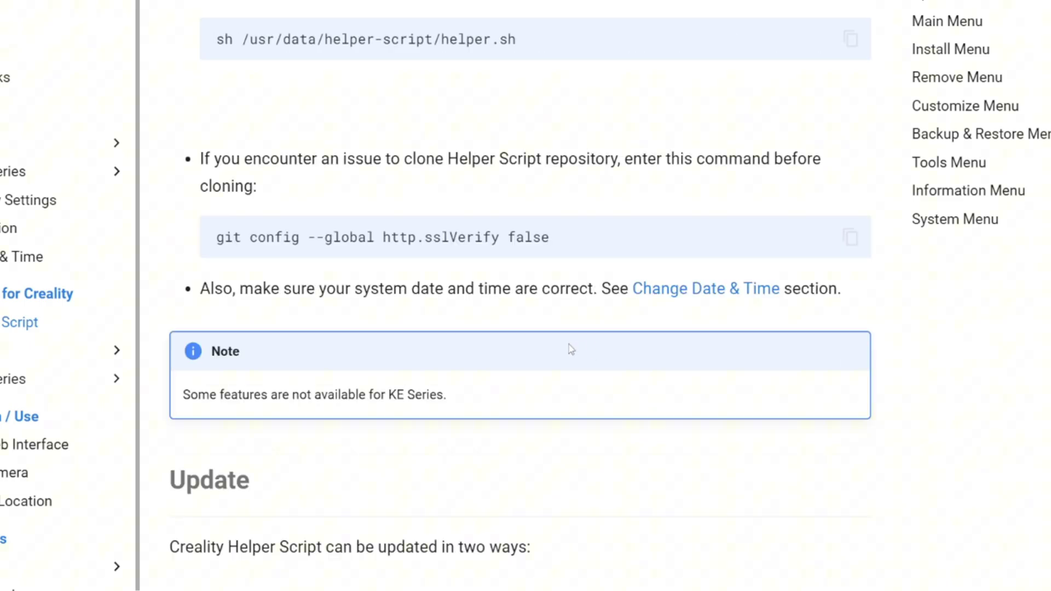
pyautogui.scroll(-9, 570, 350)
pyautogui.moveTo(169, 25); pyautogui.dragTo(373, 18)
pyautogui.click(379, 21)
pyautogui.scroll(-9, 489, 93)
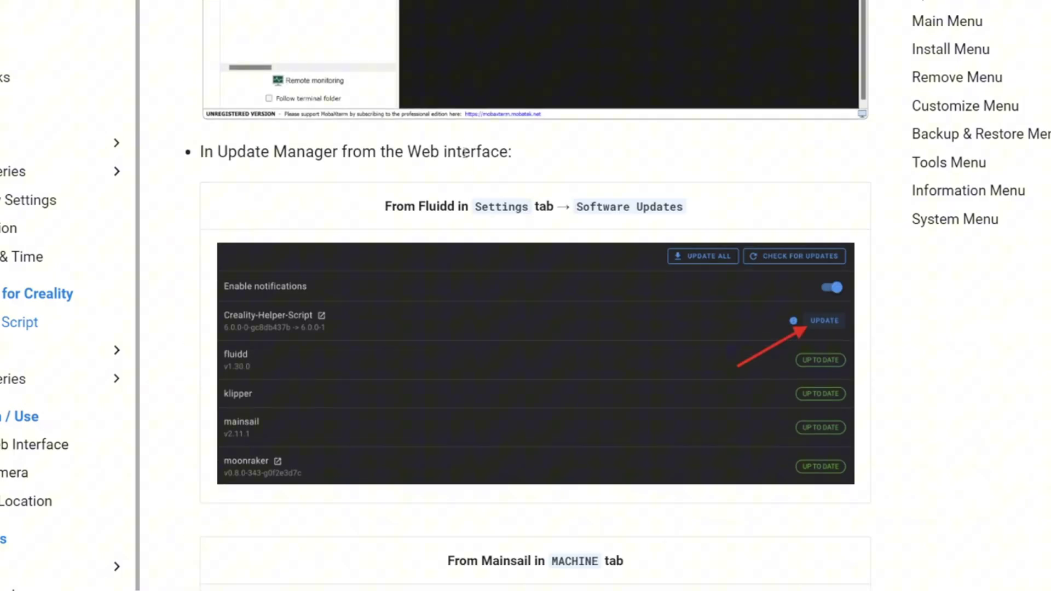
pyautogui.scroll(7, 494, 163)
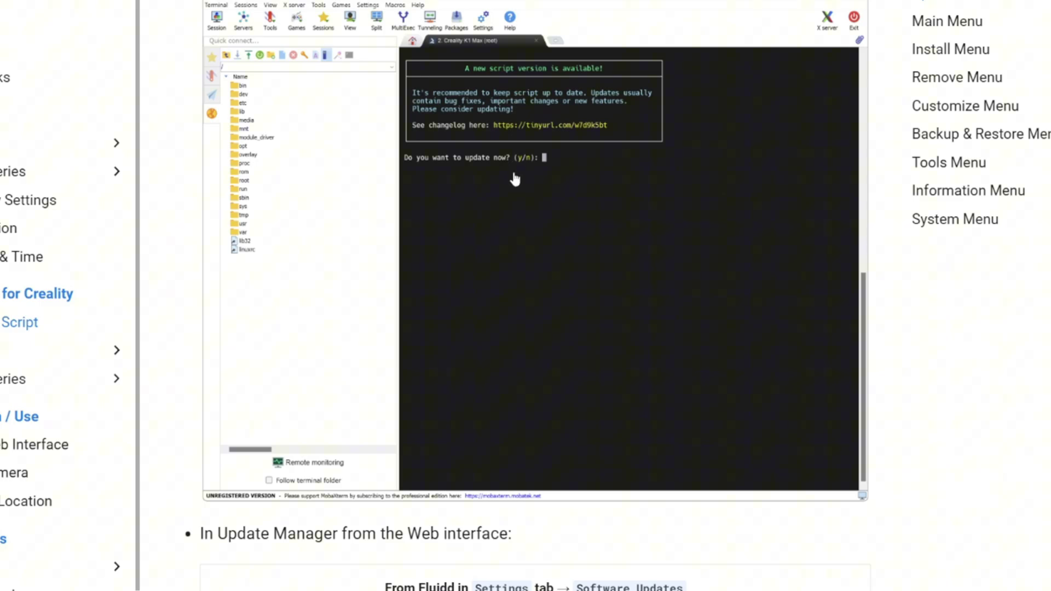
pyautogui.scroll(-8, 519, 178)
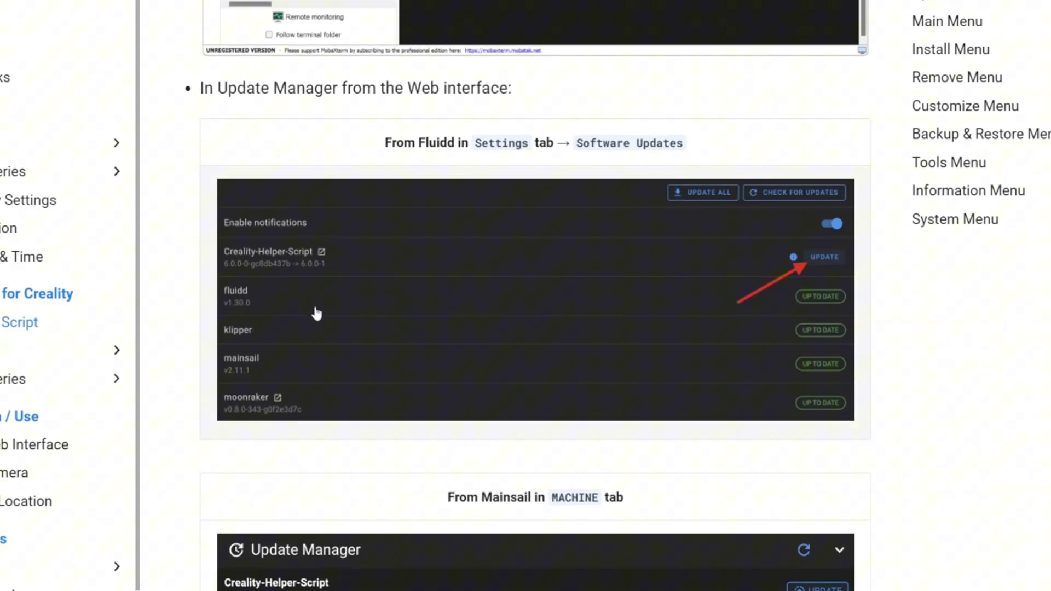
pyautogui.scroll(-4, 476, 244)
pyautogui.scroll(2, 491, 228)
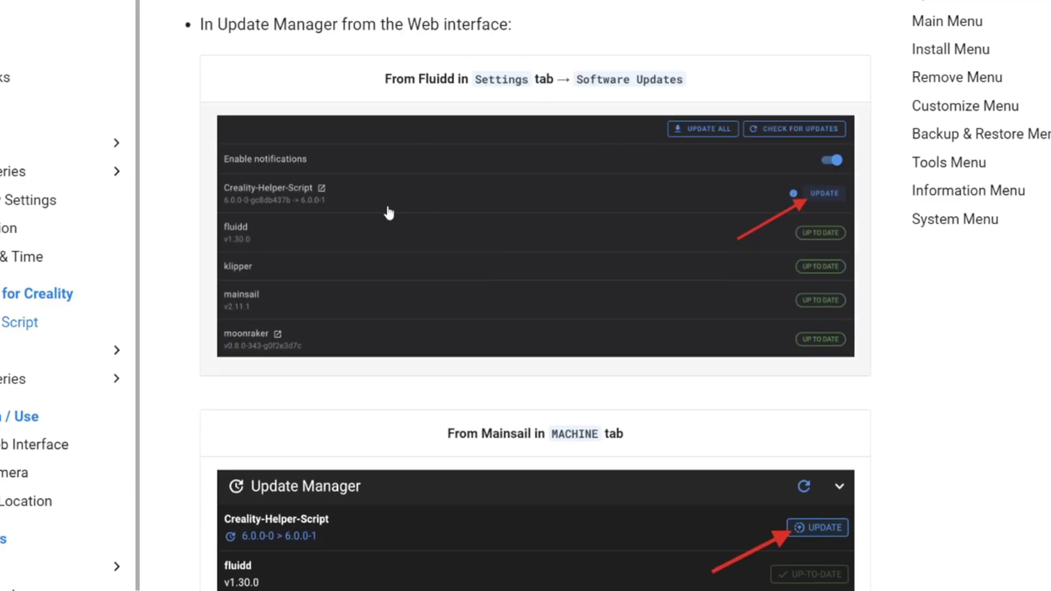
pyautogui.scroll(-12, 390, 158)
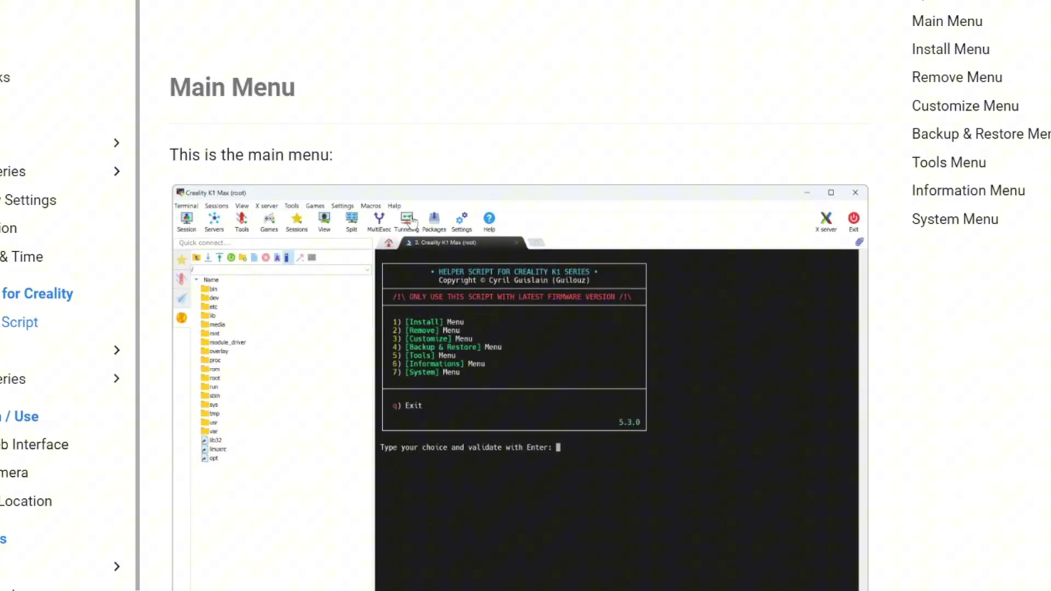
pyautogui.scroll(-5, 542, 223)
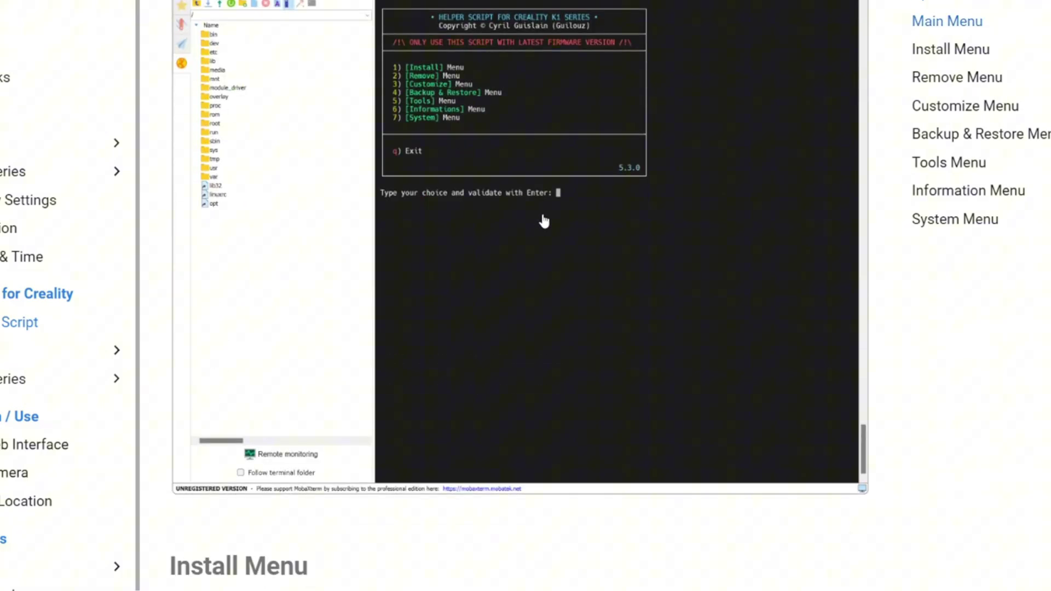
pyautogui.scroll(-7, 692, 398)
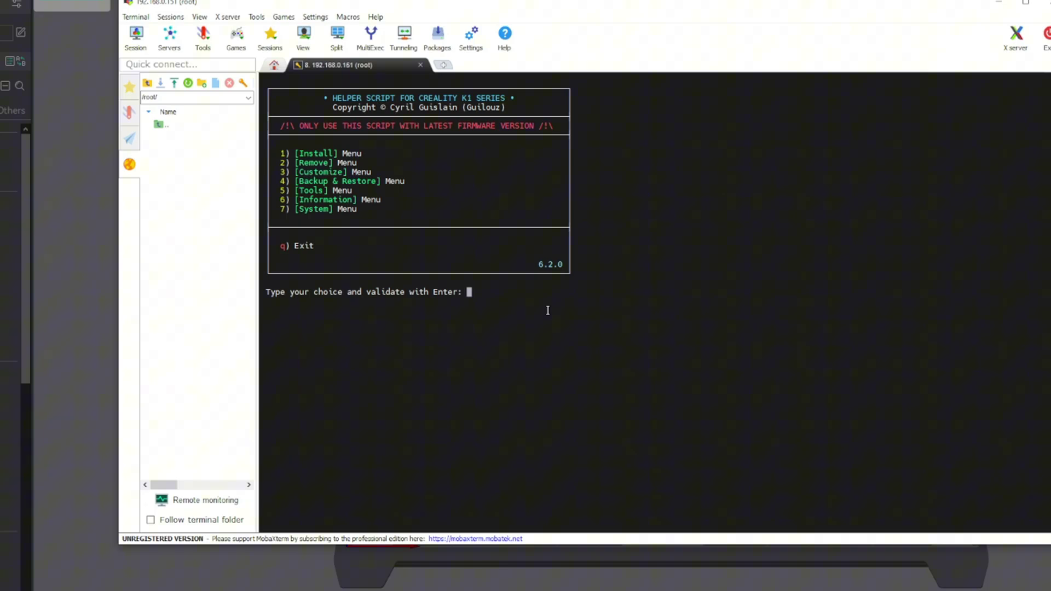
# Open the Install Menu with option 1 and review its Essentials, Fluidd/Mainsail and Improvements entries.
pyautogui.write('1')
pyautogui.press('Return')
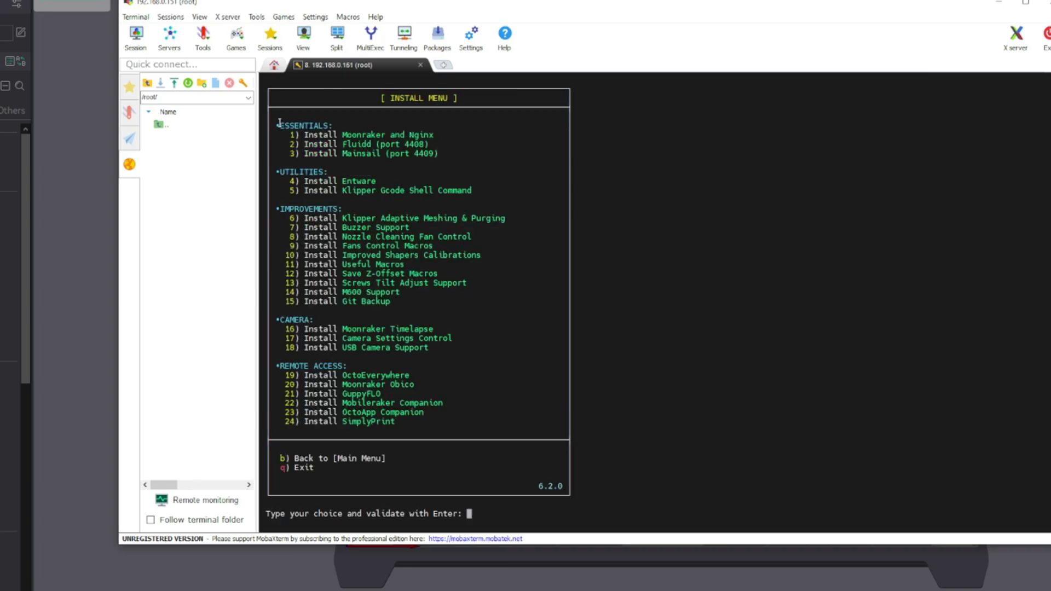
pyautogui.moveTo(277, 125); pyautogui.dragTo(323, 135)
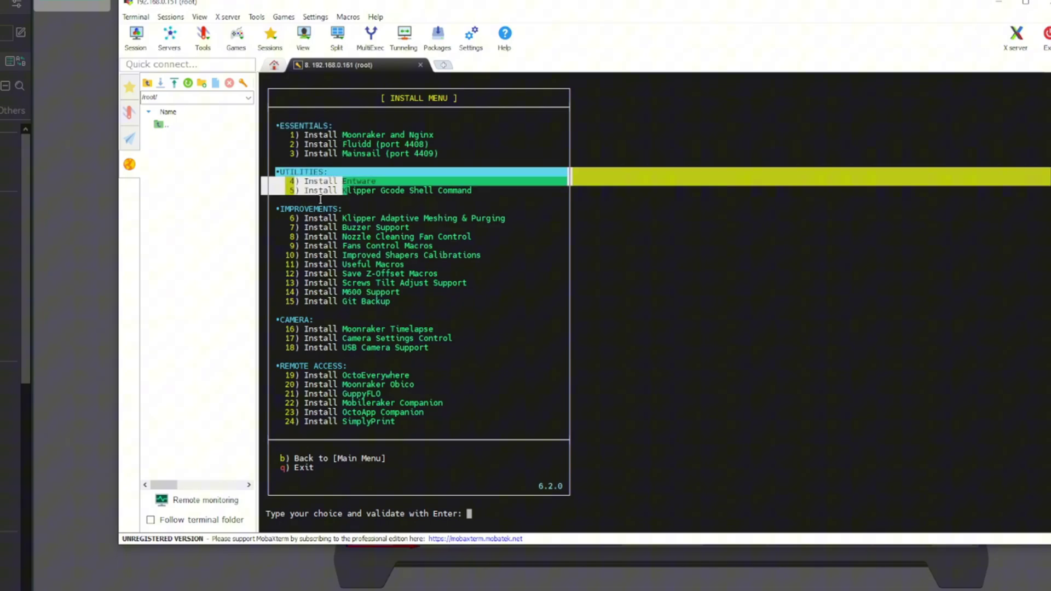
pyautogui.moveTo(307, 218); pyautogui.dragTo(513, 308)
pyautogui.click(514, 308)
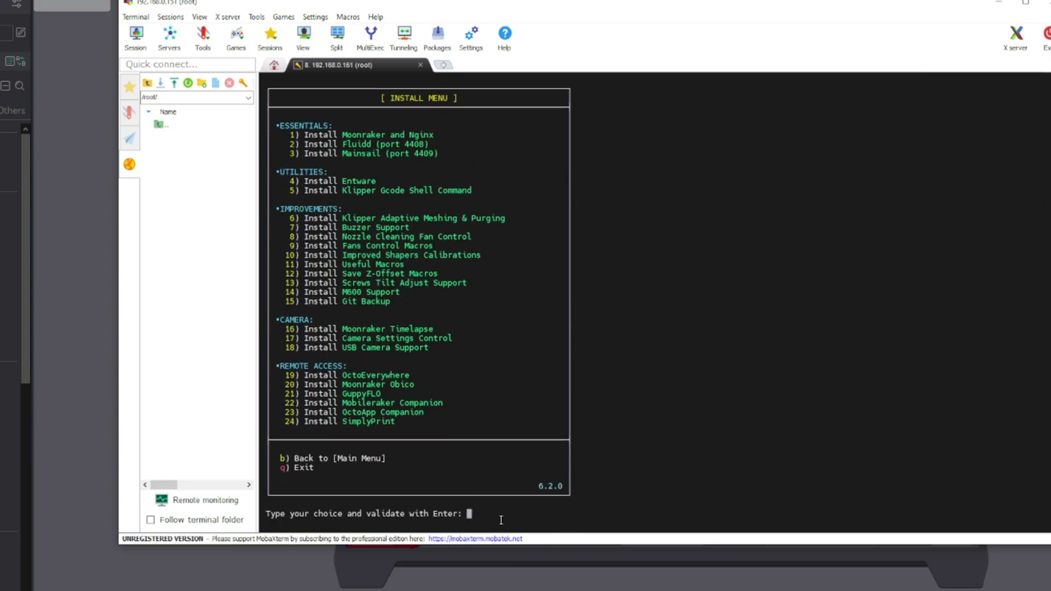
pyautogui.moveTo(286, 137); pyautogui.dragTo(335, 210)
pyautogui.click(336, 210)
pyautogui.moveTo(306, 148); pyautogui.dragTo(455, 153)
pyautogui.click(455, 153)
# Choose 2 for Fluidd, read the Moonraker and Nginx requirement error, then enter 1.
pyautogui.write('2')
pyautogui.press('Return')
pyautogui.moveTo(267, 506); pyautogui.dragTo(344, 507)
pyautogui.click(343, 507)
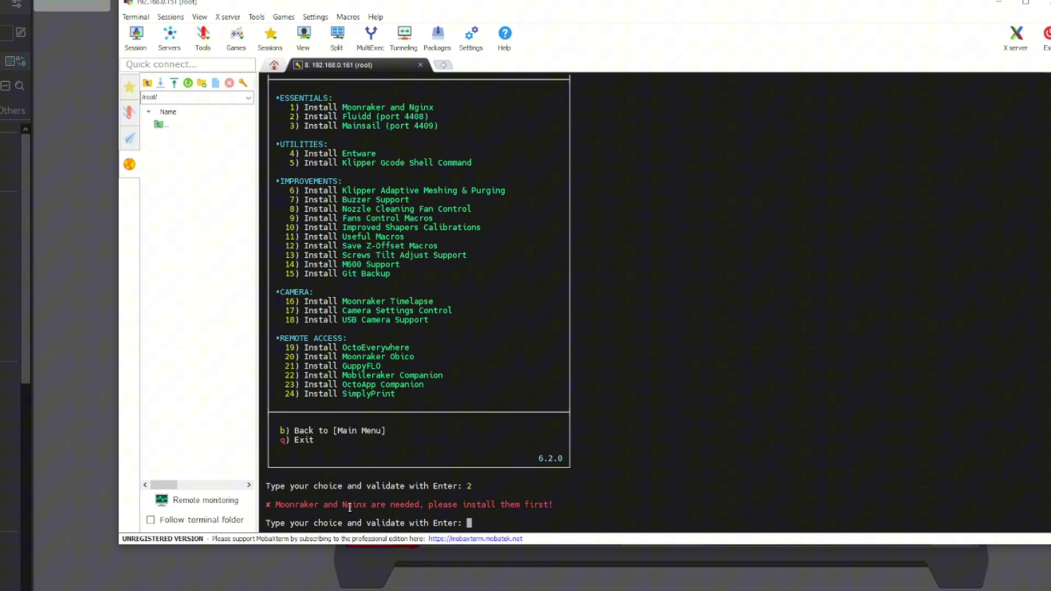
pyautogui.doubleClick(345, 507)
pyautogui.doubleClick(378, 506)
pyautogui.click(517, 506)
pyautogui.write('1')
# Install Moonraker and Nginx, confirming with y.
pyautogui.press('Return')
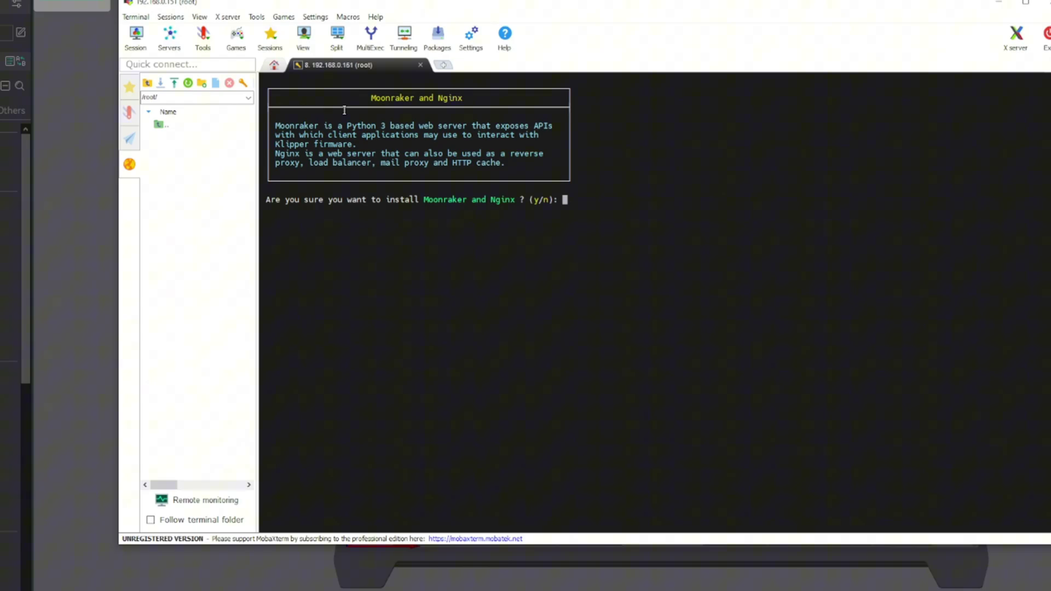
pyautogui.write('y')
pyautogui.press('Return')
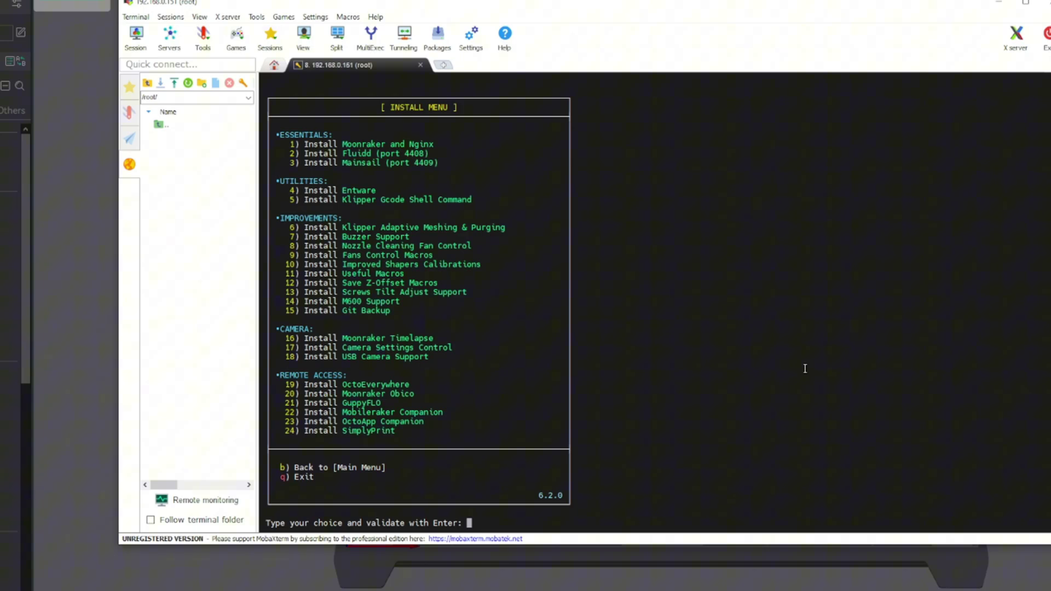
# Choose option 2 and confirm with y to install Fluidd.
pyautogui.write('2')
pyautogui.press('Return')
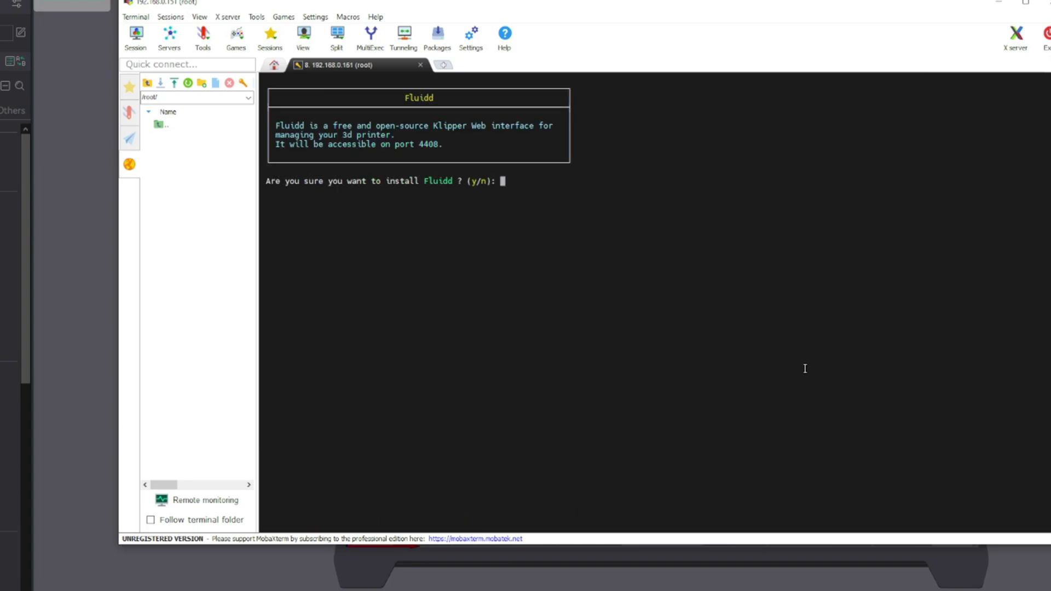
pyautogui.write('y')
pyautogui.press('Return')
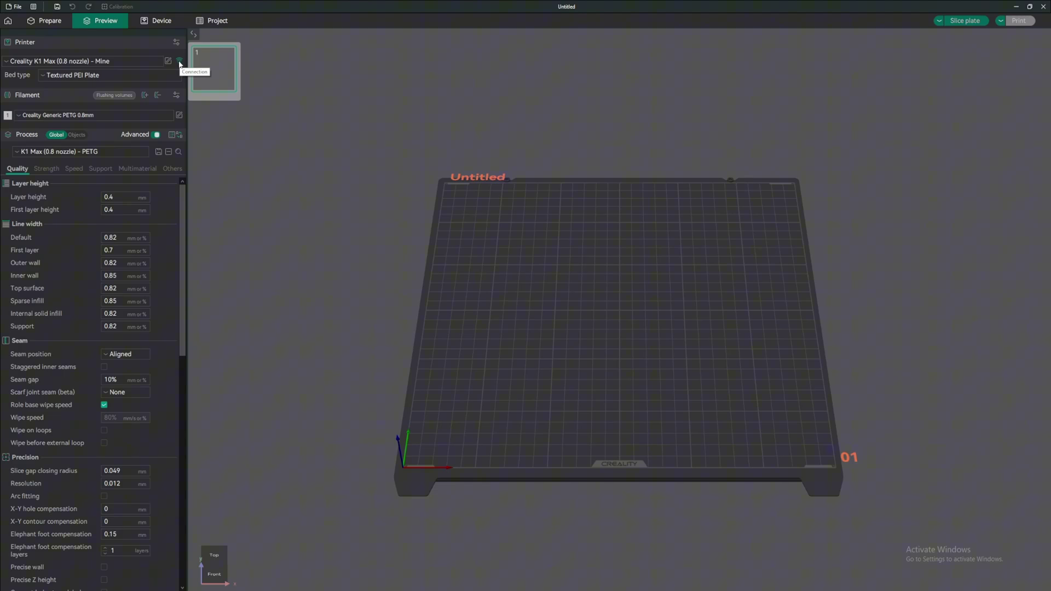
# Test the physical printer connection, dismiss the Success message, and open the Device tab's Fluidd page.
pyautogui.click(180, 62)
pyautogui.click(646, 303)
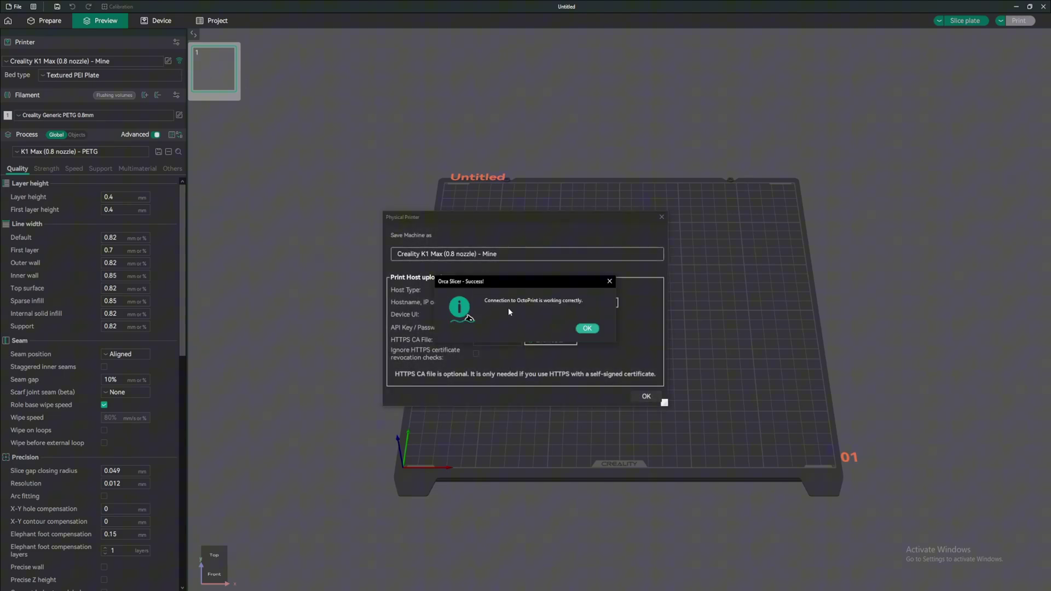
pyautogui.click(586, 329)
pyautogui.click(166, 21)
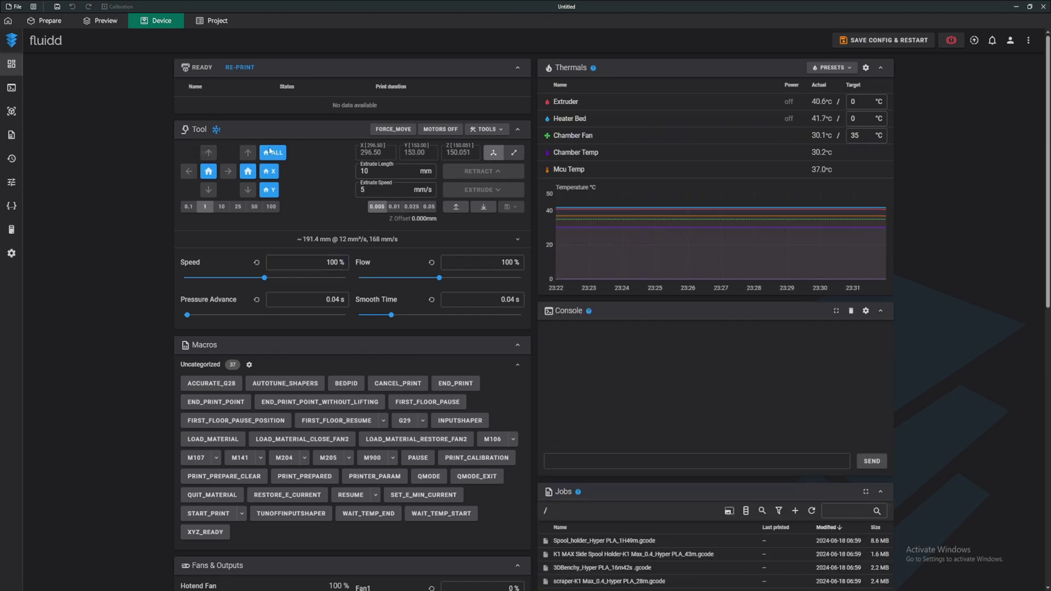
# Add a camera named Camera K1 Max with a 30 FPS target in Fluidd's Cameras settings.
pyautogui.click(11, 254)
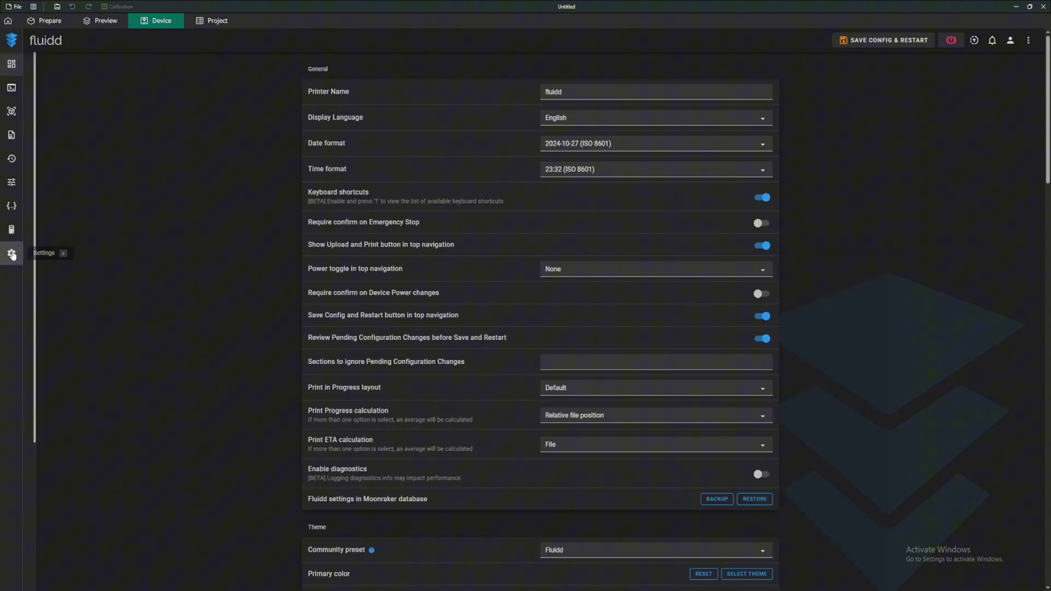
pyautogui.scroll(-6, 370, 184)
pyautogui.scroll(-12, 369, 184)
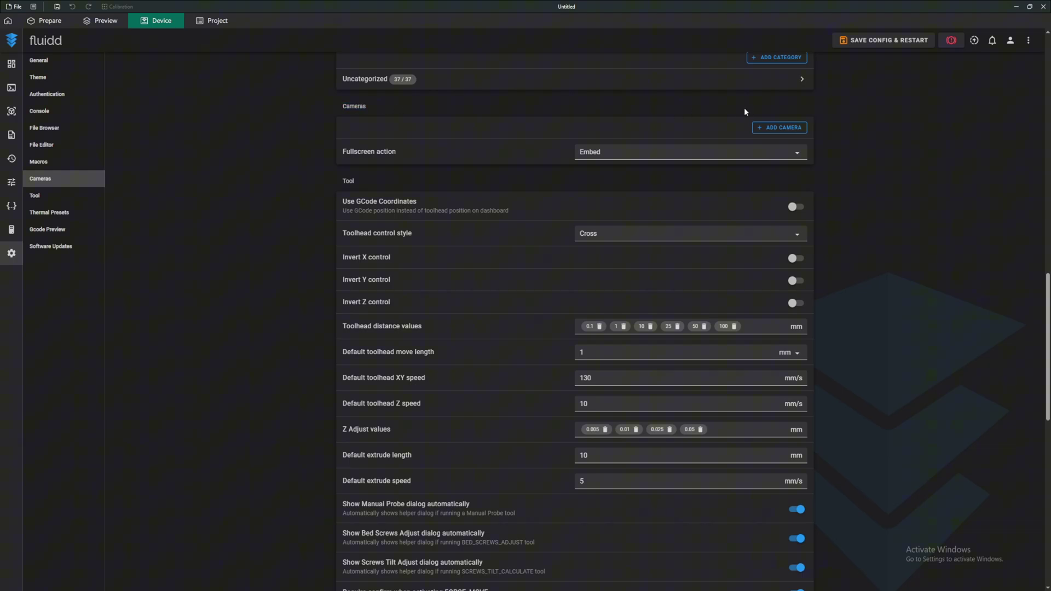
pyautogui.click(776, 128)
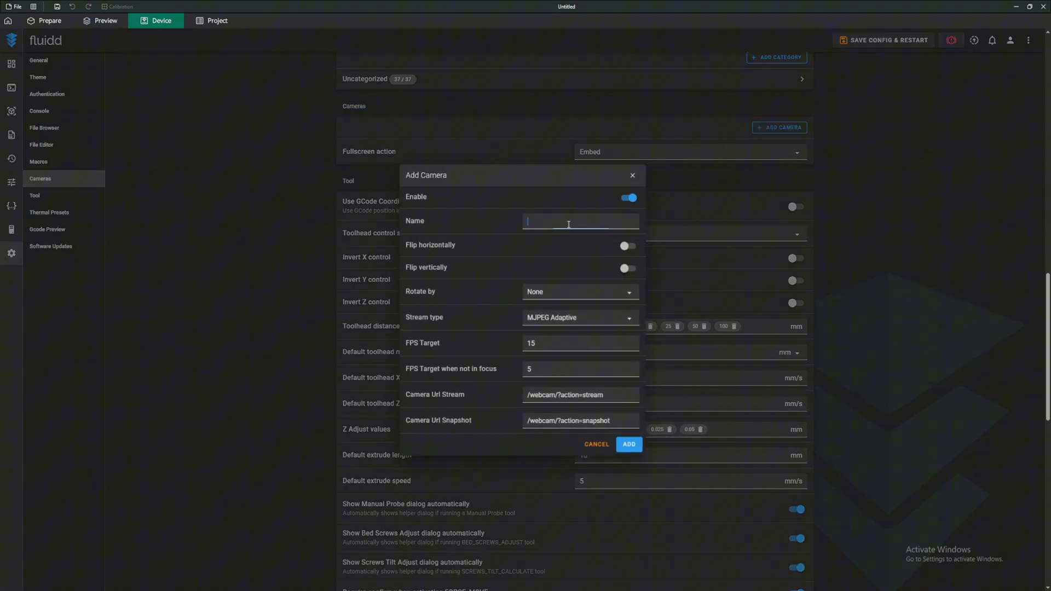
pyautogui.write('Camera K1 Max')
pyautogui.click(560, 343)
pyautogui.write('30')
pyautogui.press('Return')
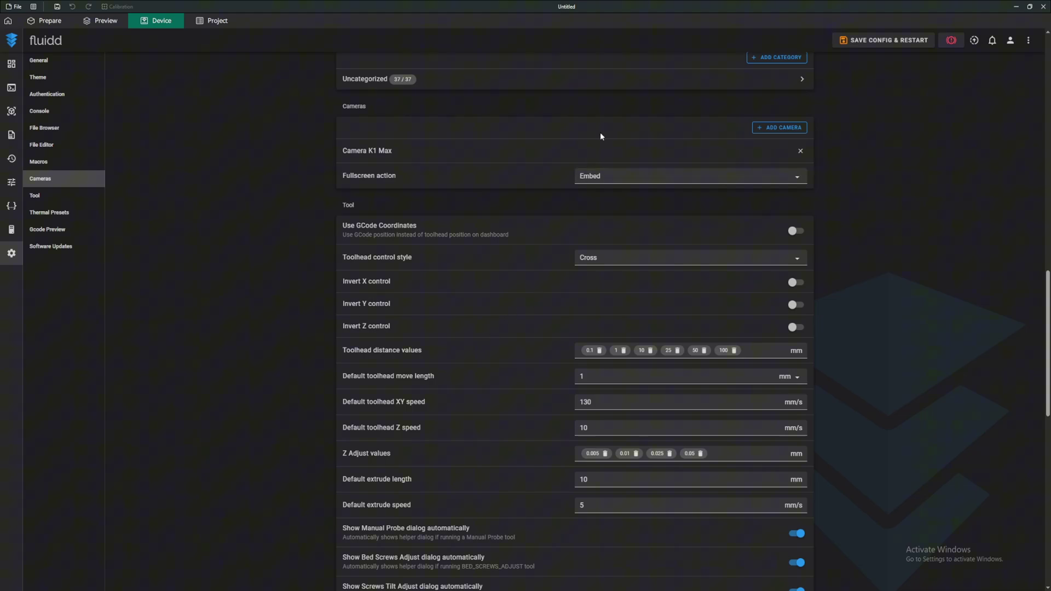
# Review the Camera K1 Max settings unchanged, return to the Fluidd dashboard, then go back to MobaXterm.
pyautogui.click(394, 152)
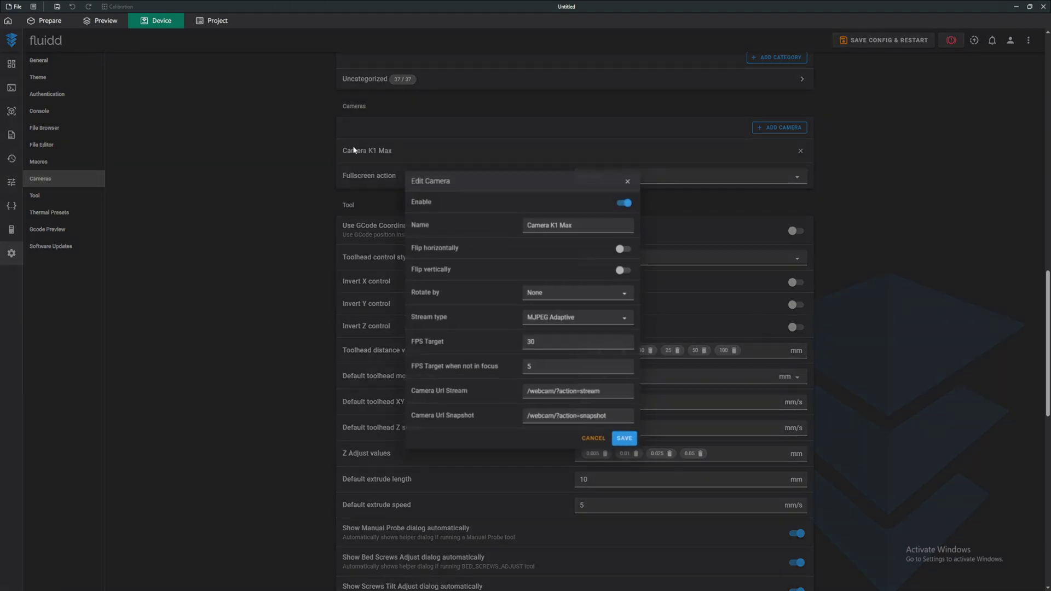
pyautogui.click(279, 143)
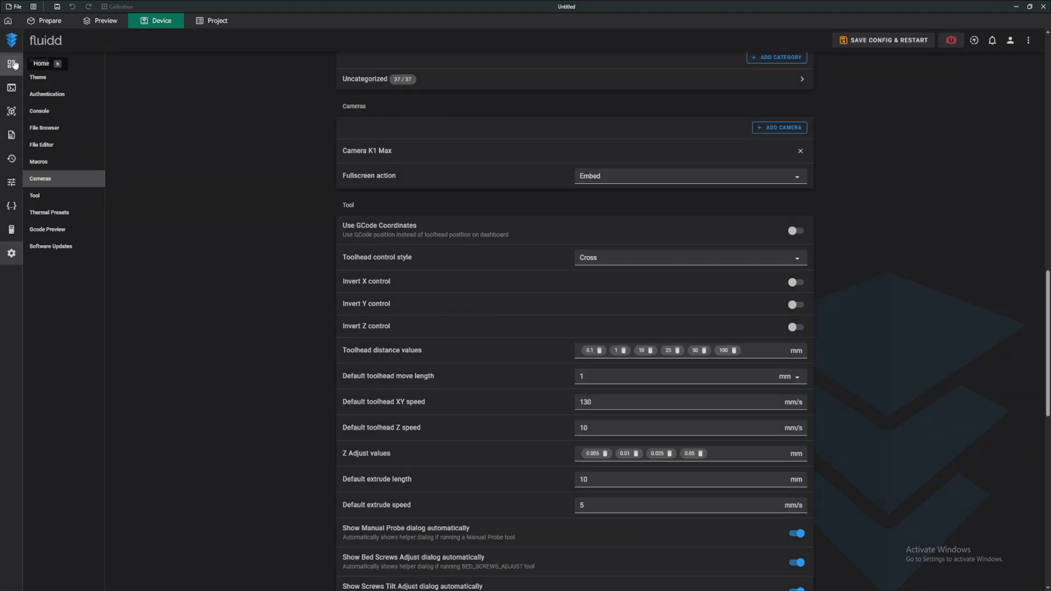
pyautogui.click(13, 63)
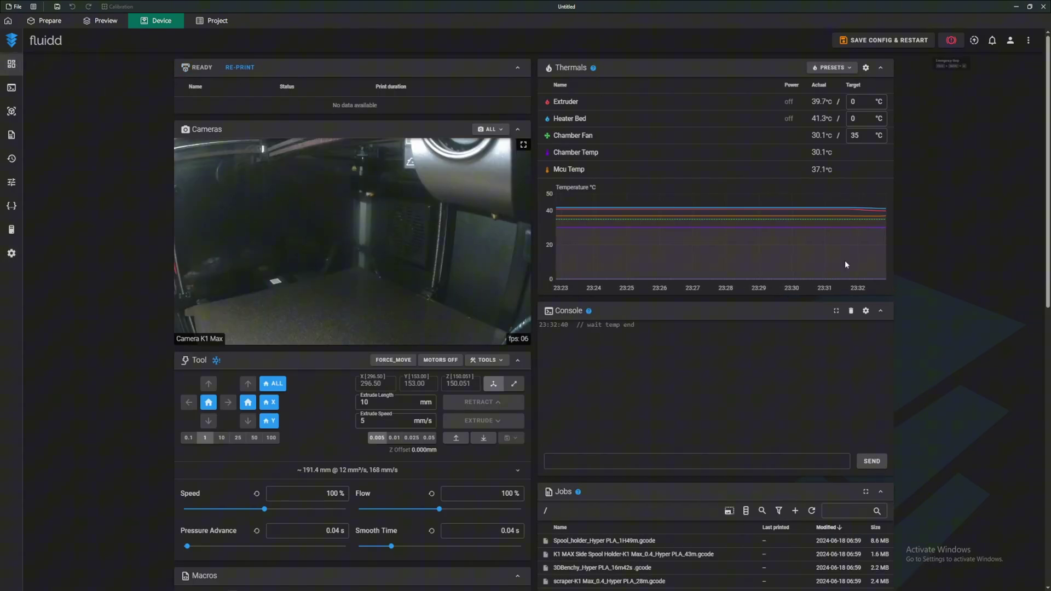
pyautogui.hotkey('alt', 'Tab')
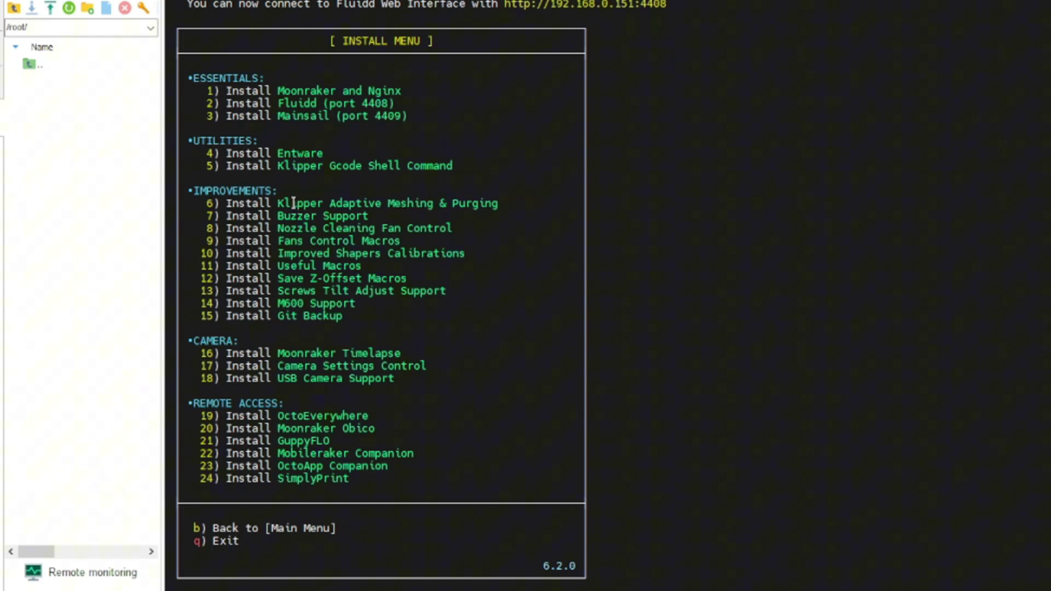
pyautogui.moveTo(277, 203); pyautogui.dragTo(502, 203)
pyautogui.click(503, 203)
pyautogui.moveTo(277, 228); pyautogui.dragTo(469, 226)
pyautogui.click(468, 226)
pyautogui.moveTo(278, 253); pyautogui.dragTo(479, 252)
pyautogui.click(479, 252)
pyautogui.moveTo(273, 278); pyautogui.dragTo(438, 280)
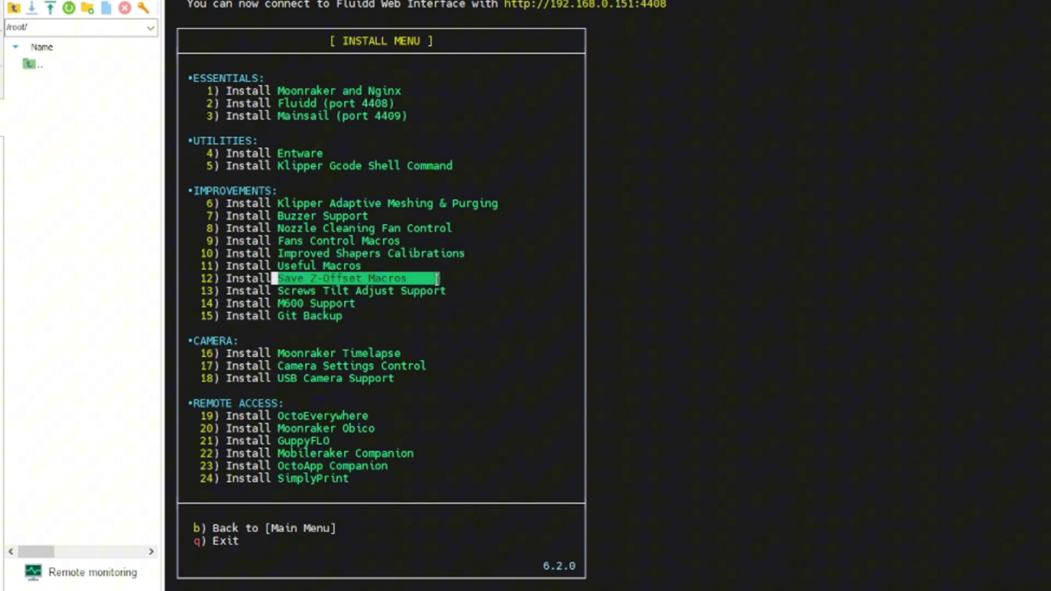
pyautogui.click(438, 280)
pyautogui.moveTo(278, 290); pyautogui.dragTo(433, 291)
pyautogui.click(431, 291)
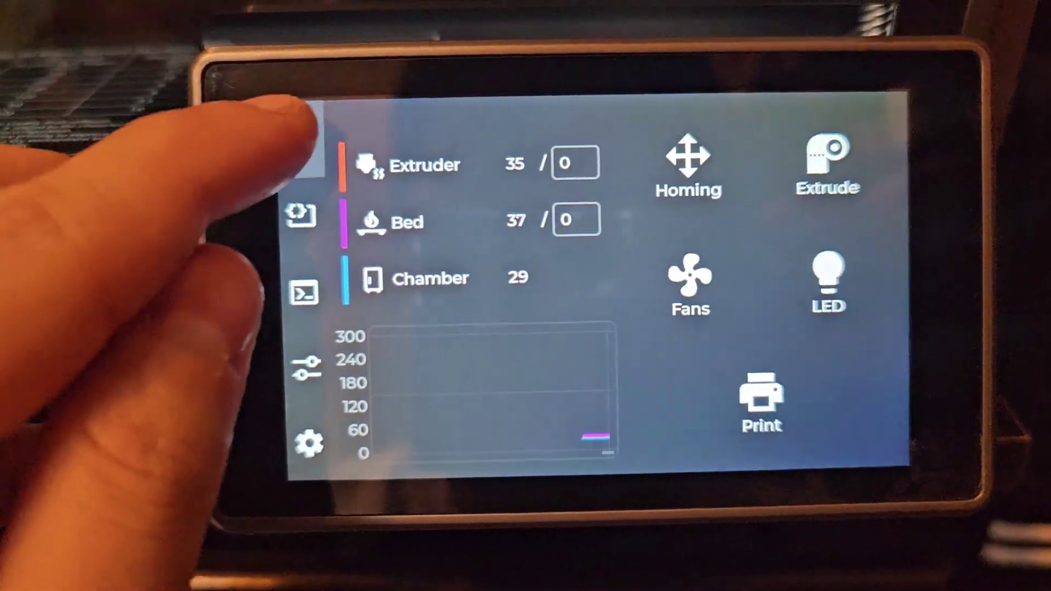
# Open the Macros list and scroll through all printer macros, including the camera setting macros.
pyautogui.click(242, 222)
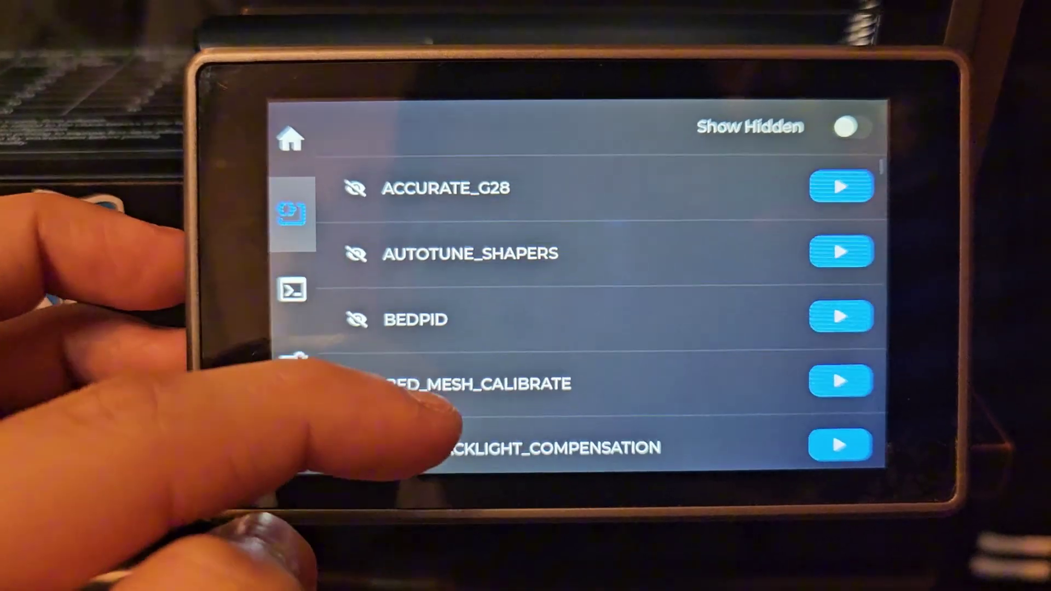
pyautogui.moveTo(438, 416); pyautogui.dragTo(307, 96)
pyautogui.moveTo(422, 446); pyautogui.dragTo(373, 164)
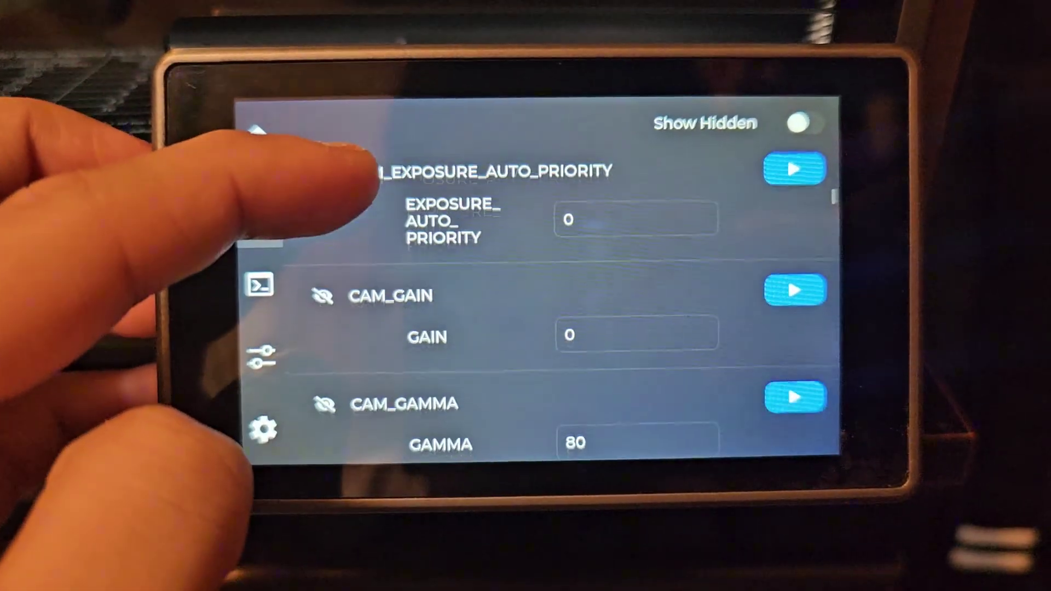
pyautogui.moveTo(427, 350); pyautogui.dragTo(352, 137)
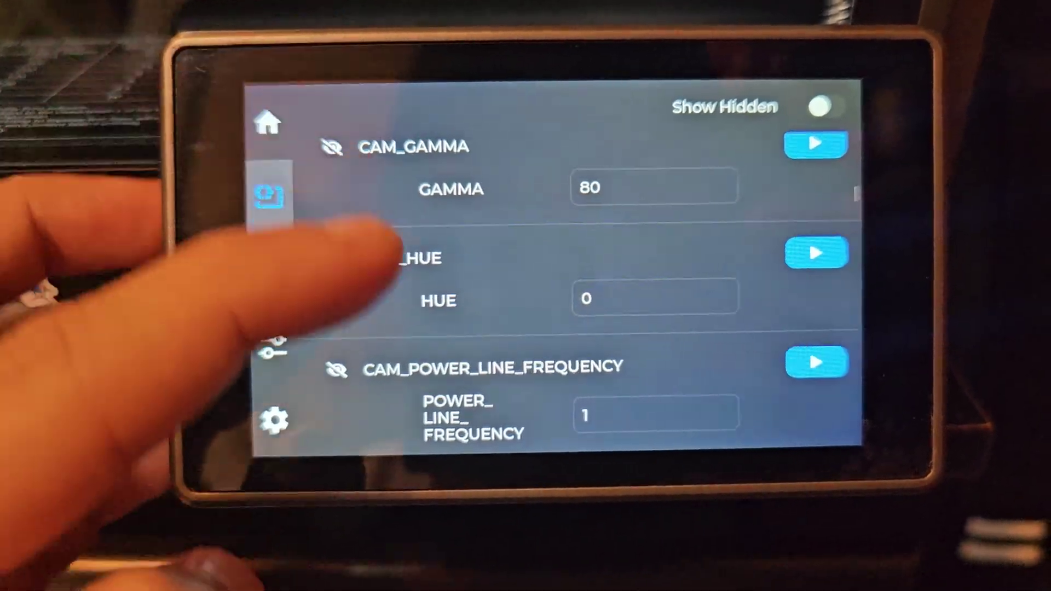
pyautogui.moveTo(394, 274); pyautogui.dragTo(375, 118)
pyautogui.moveTo(383, 449); pyautogui.dragTo(352, 306)
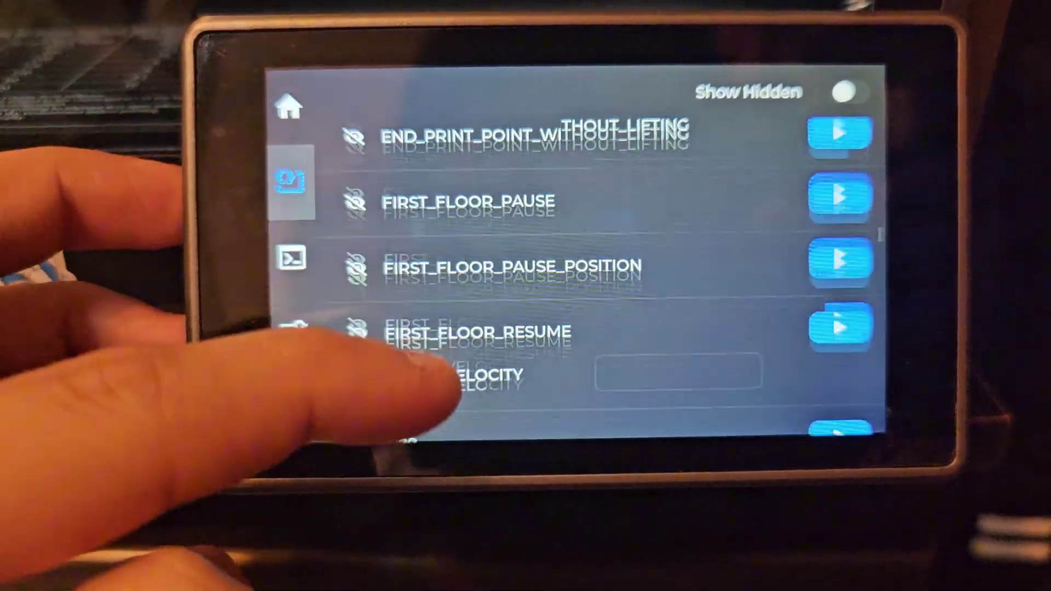
pyautogui.moveTo(438, 394); pyautogui.dragTo(271, 71)
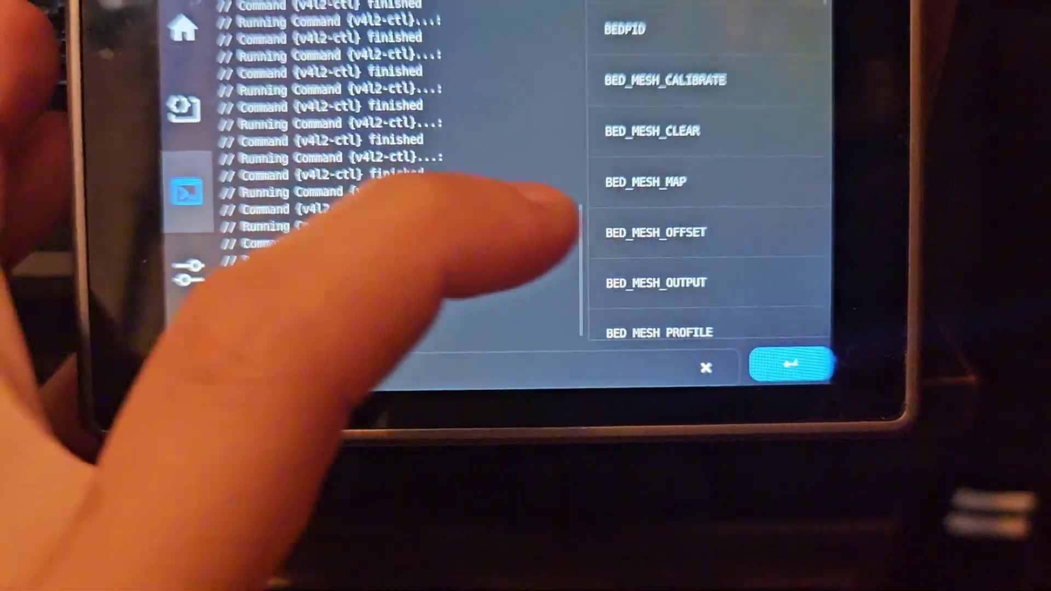
pyautogui.scroll(-5, 707, 219)
pyautogui.scroll(10, 706, 219)
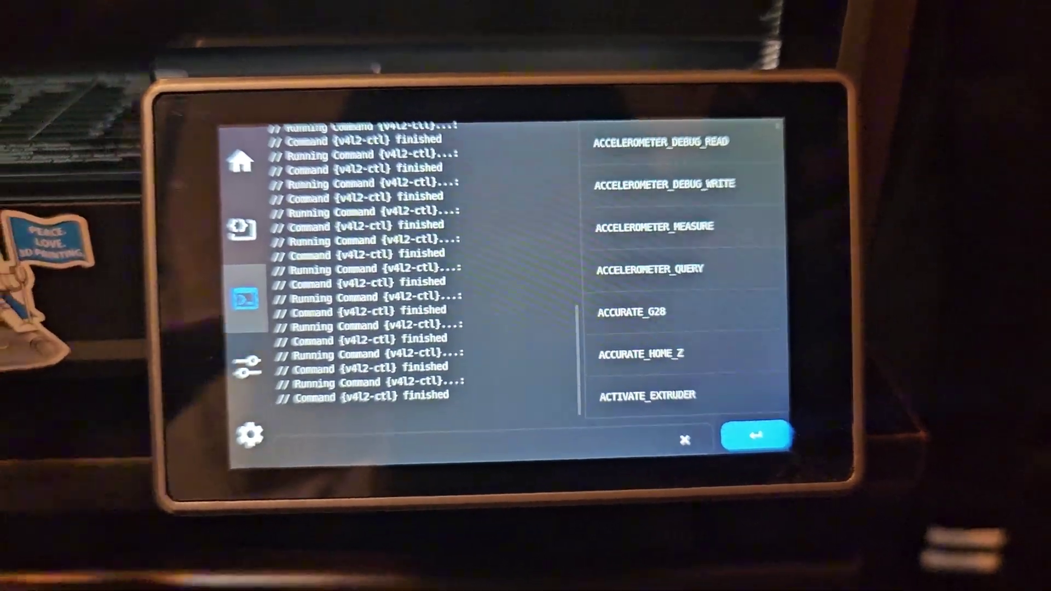
# In the tuning menu, look over the Bed Mesh profiles and Fine Tune adjustments.
pyautogui.click(251, 364)
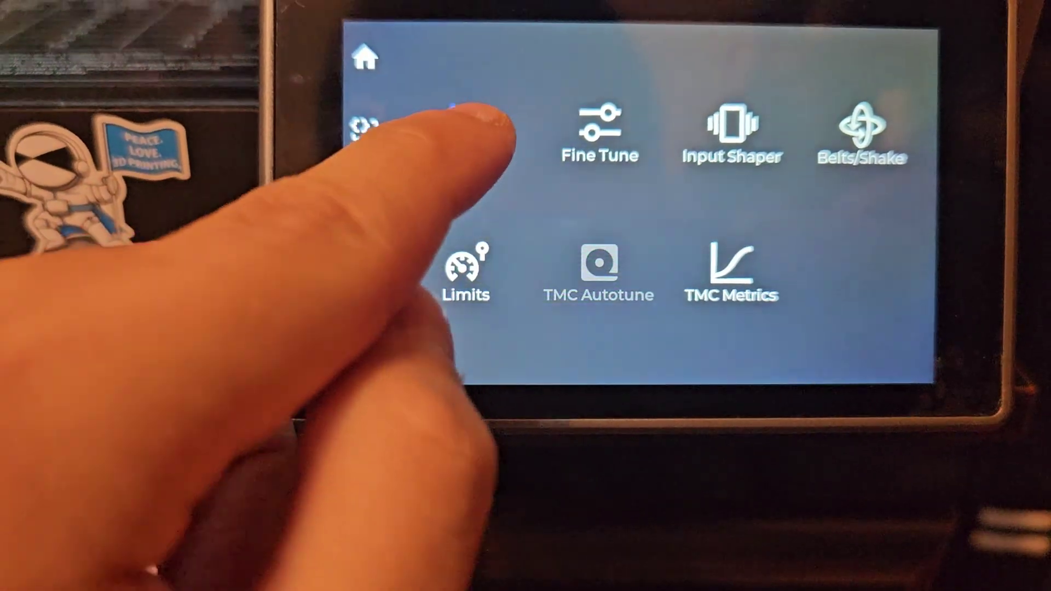
pyautogui.click(468, 118)
pyautogui.click(865, 340)
pyautogui.click(600, 134)
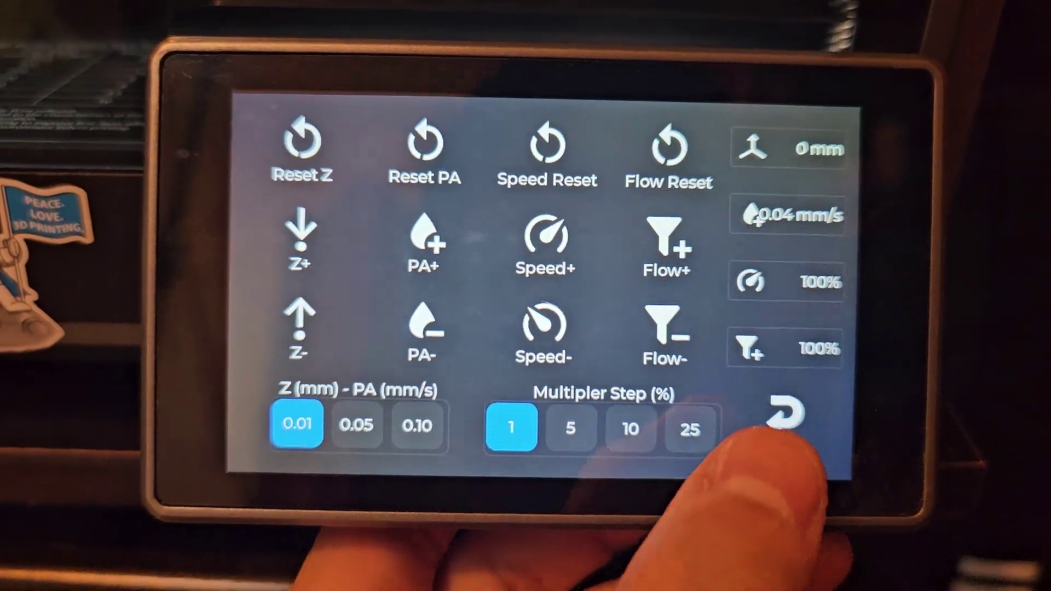
pyautogui.click(765, 360)
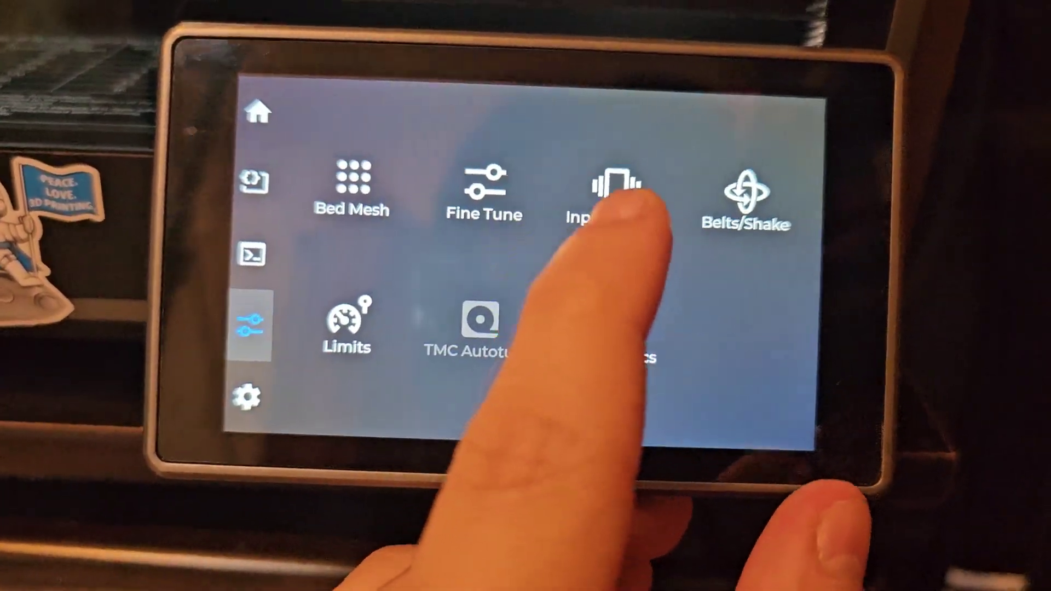
# Set the Y-axis input shaper frequency to about 53.6 hz, leaving the shaper type unchanged.
pyautogui.click(638, 186)
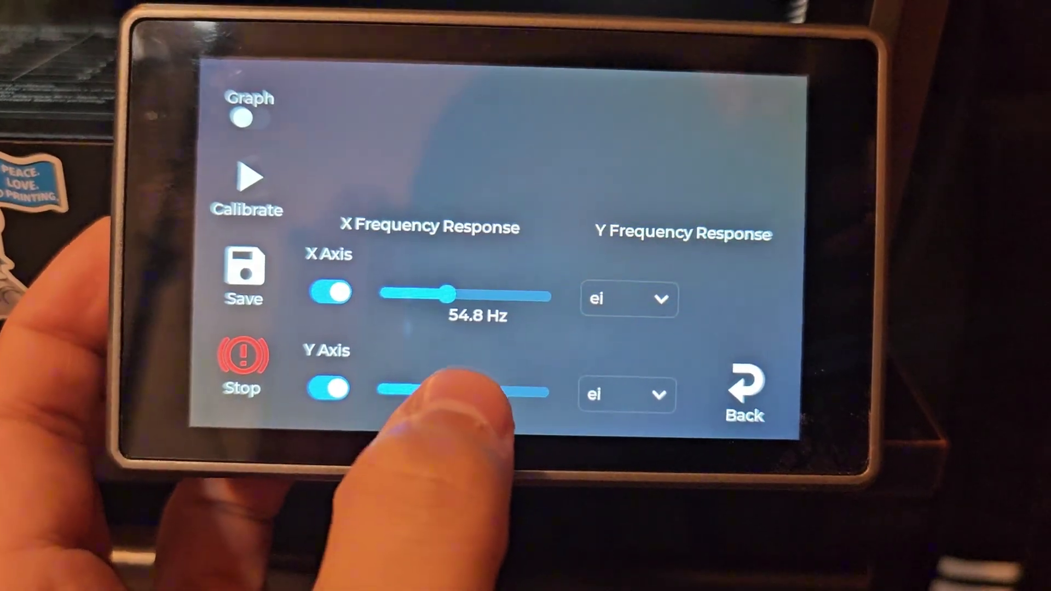
pyautogui.moveTo(448, 390); pyautogui.dragTo(468, 390)
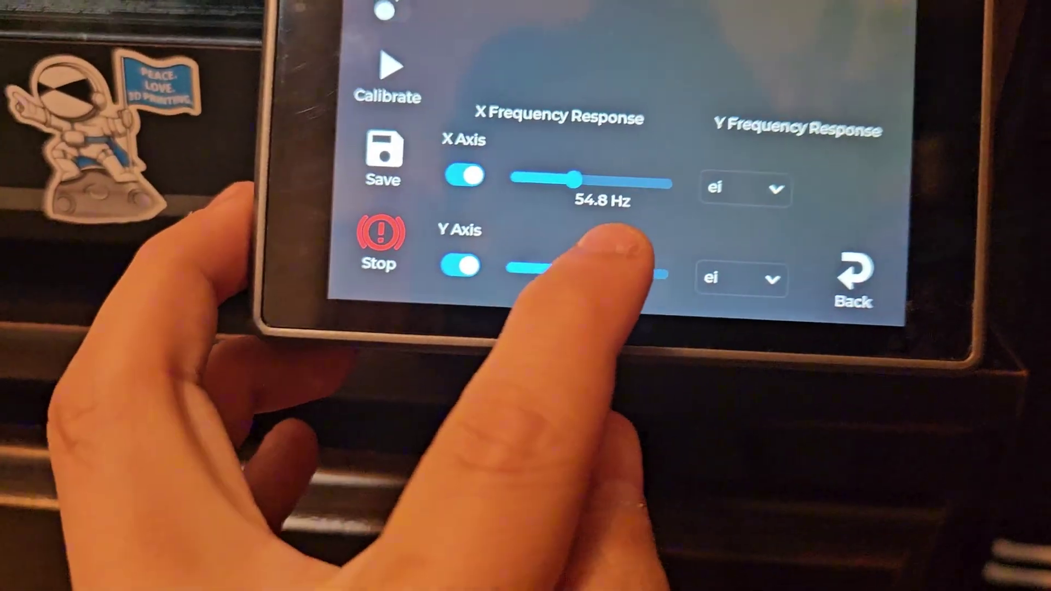
pyautogui.moveTo(618, 258); pyautogui.dragTo(622, 283)
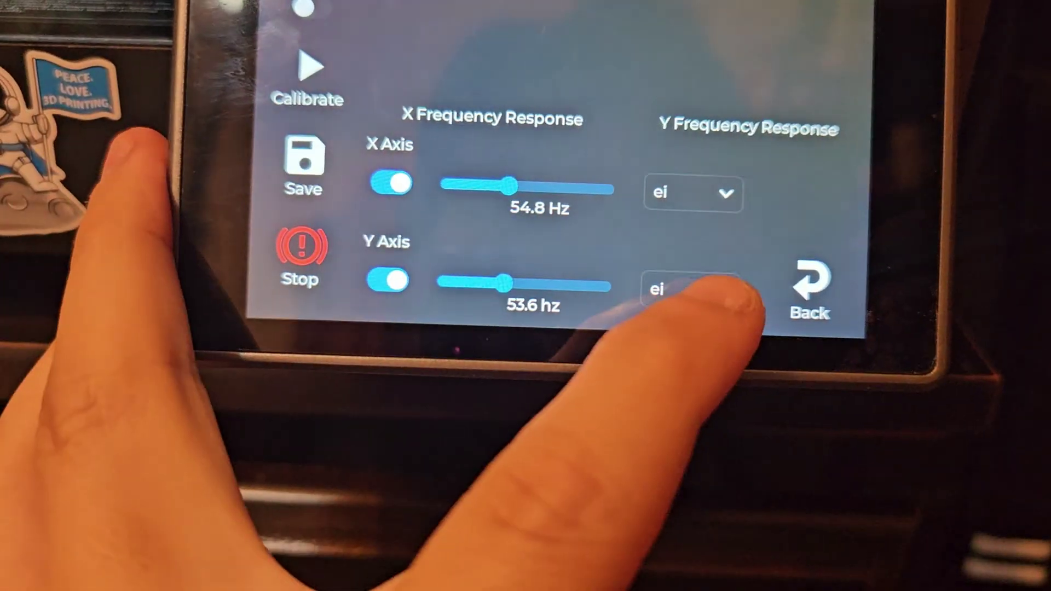
pyautogui.click(772, 351)
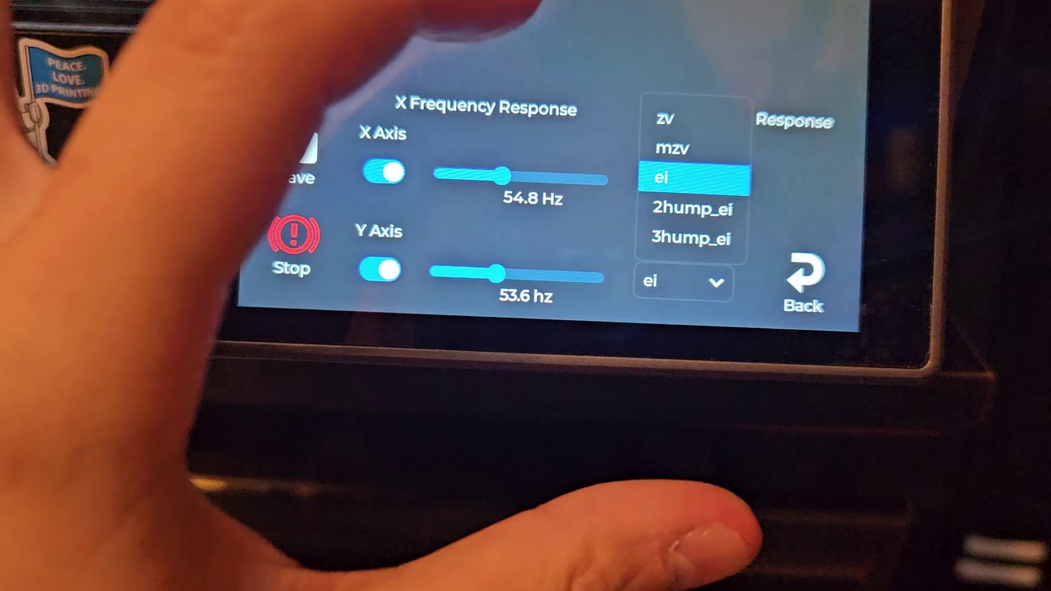
pyautogui.click(490, 114)
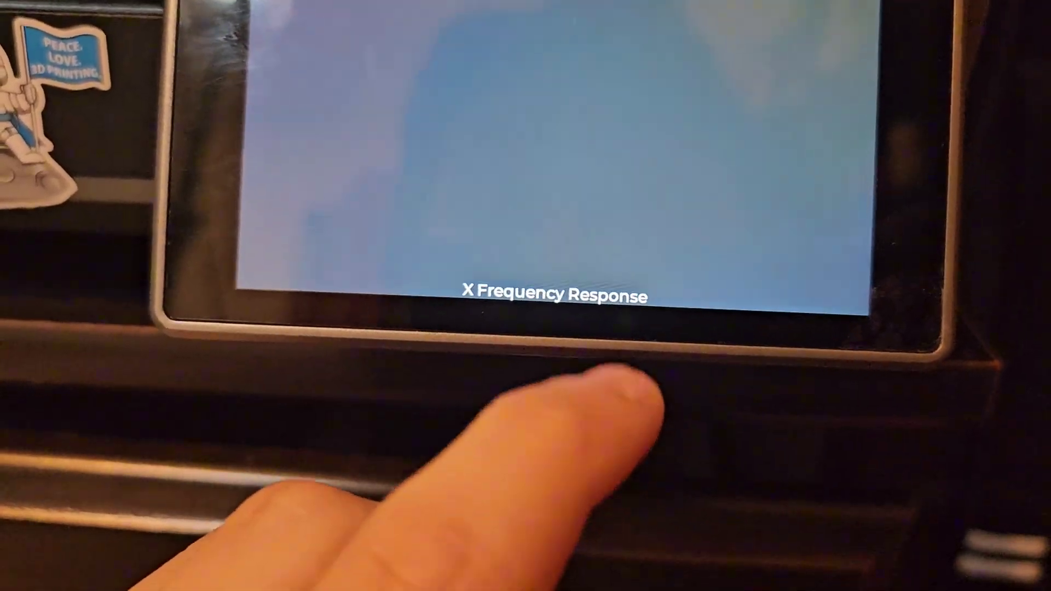
pyautogui.click(614, 309)
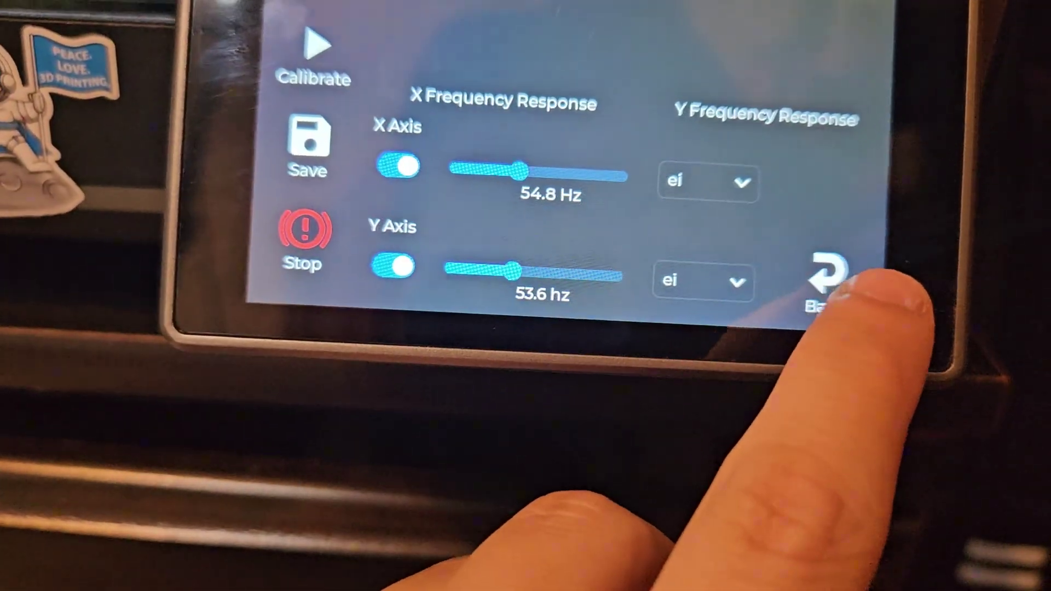
pyautogui.click(827, 277)
# Start a belt shake test, then stop it and return to the tuning menu.
pyautogui.click(707, 208)
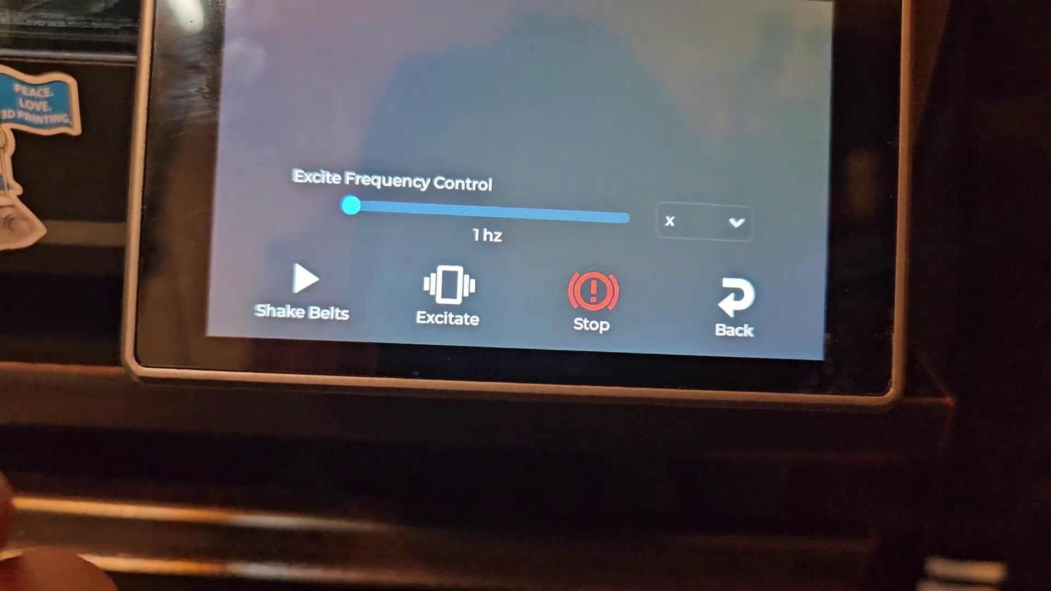
pyautogui.moveTo(314, 239)
pyautogui.mouseDown()
pyautogui.moveTo(602, 249)
pyautogui.moveTo(314, 239)
pyautogui.mouseUp()
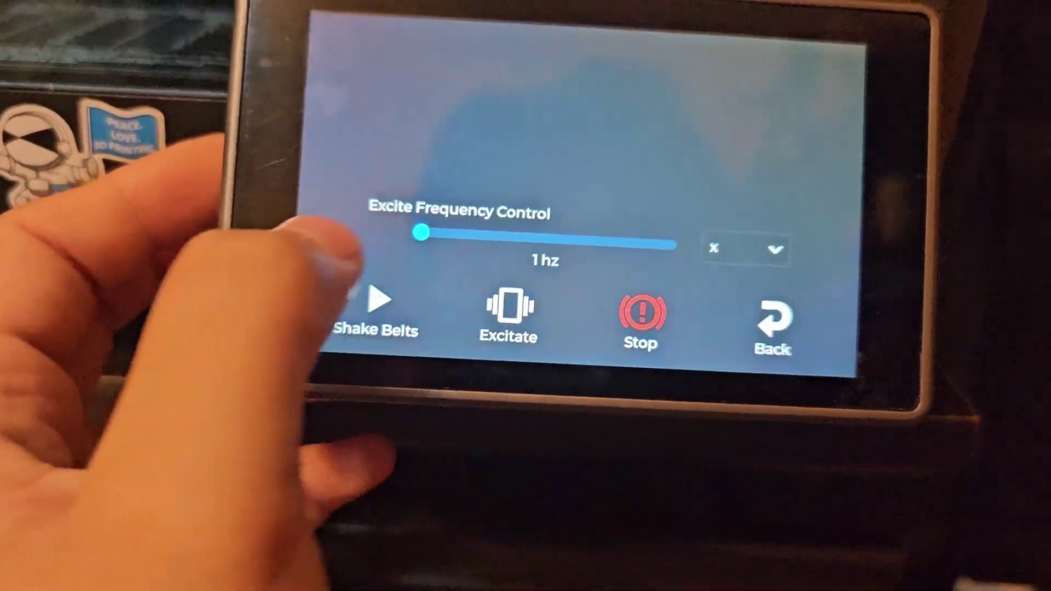
pyautogui.click(317, 288)
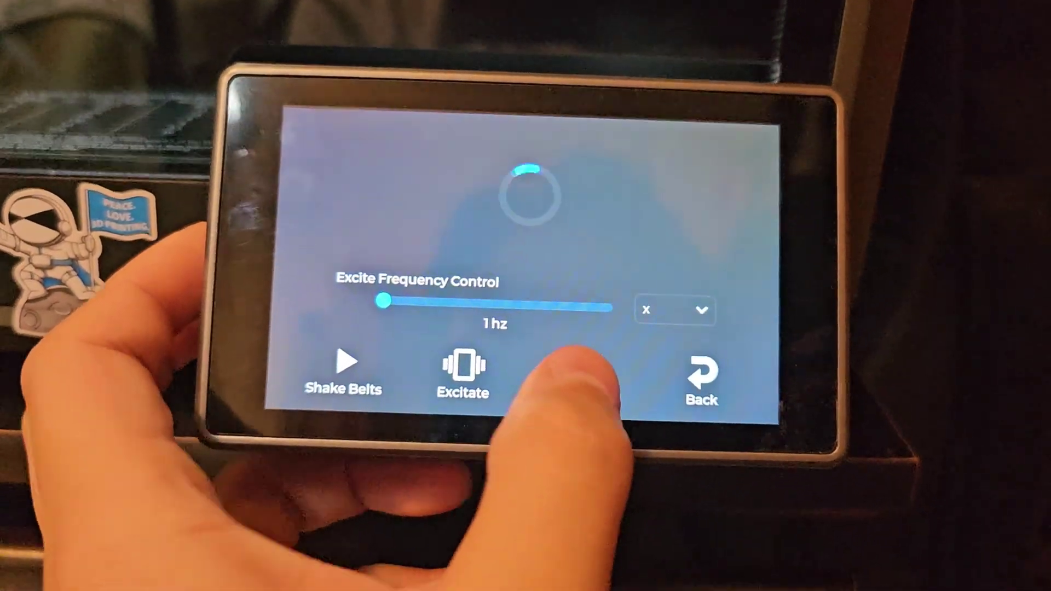
pyautogui.click(596, 368)
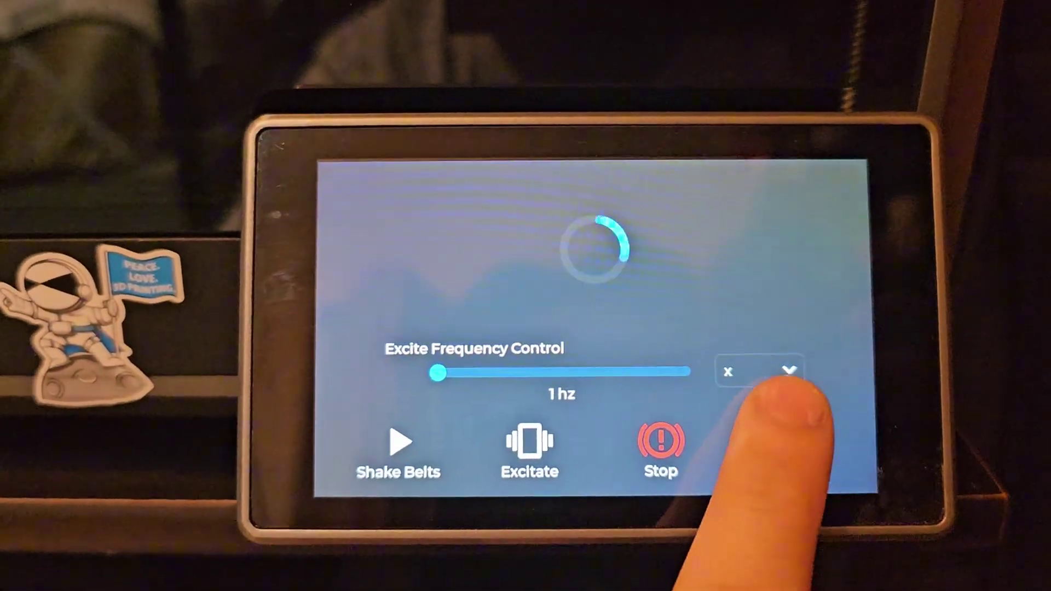
pyautogui.click(791, 454)
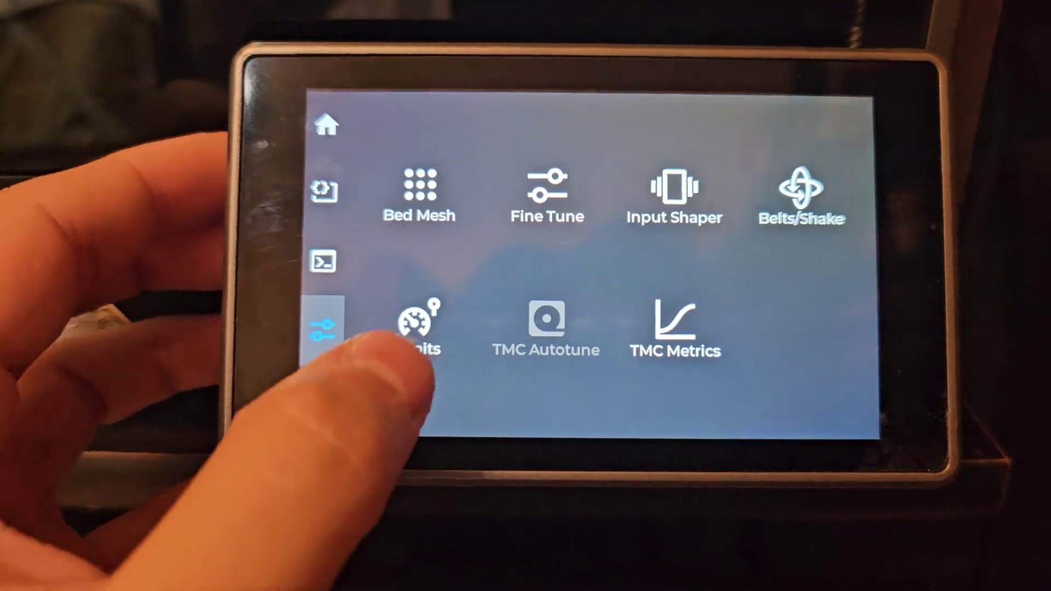
# Scroll through the velocity and acceleration limits, then view the TMC driver metrics.
pyautogui.click(416, 343)
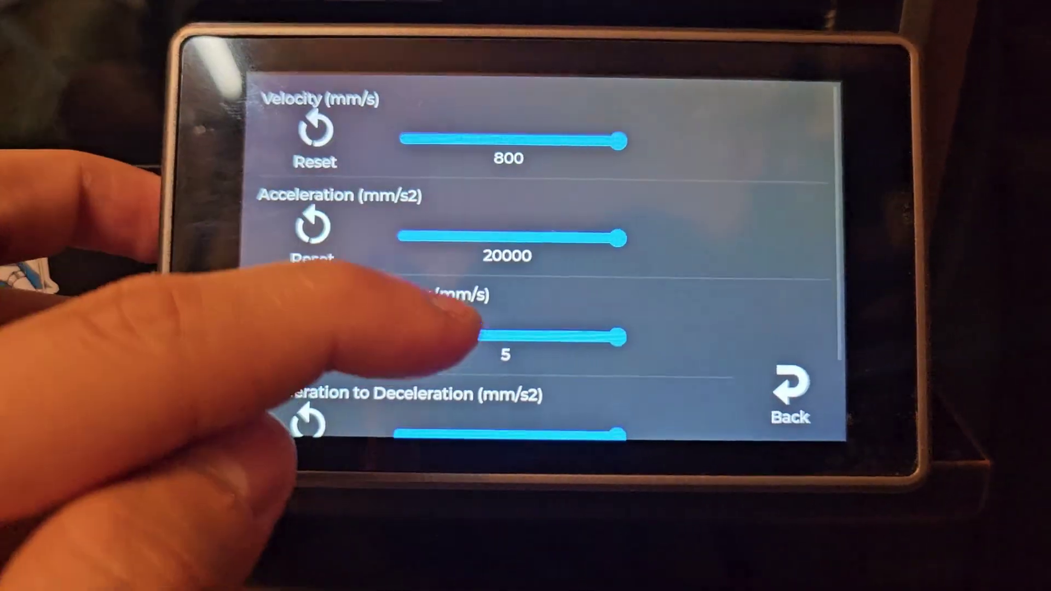
pyautogui.moveTo(352, 305); pyautogui.dragTo(434, 42)
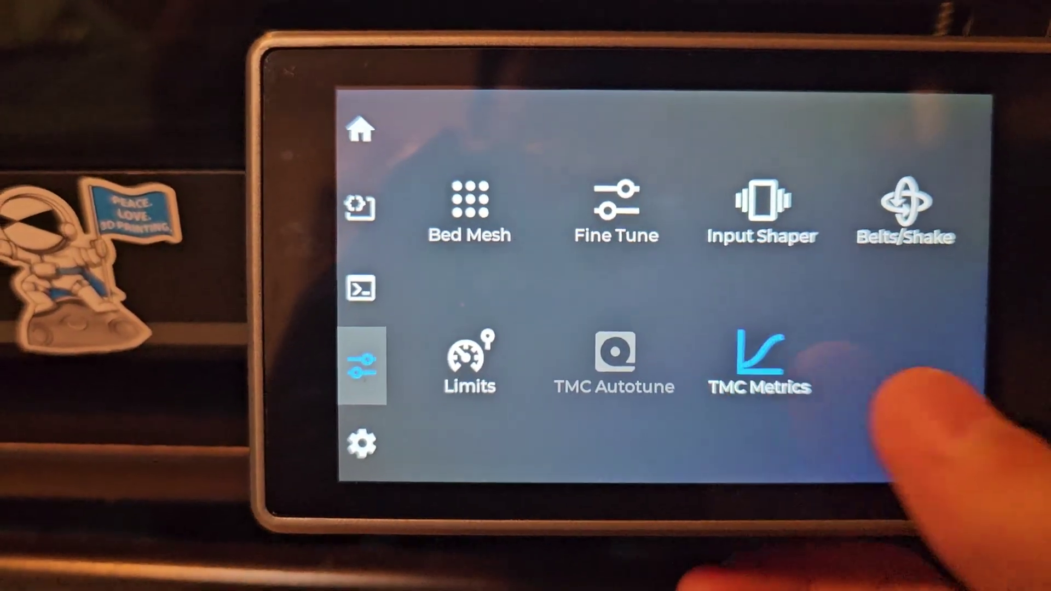
pyautogui.click(760, 340)
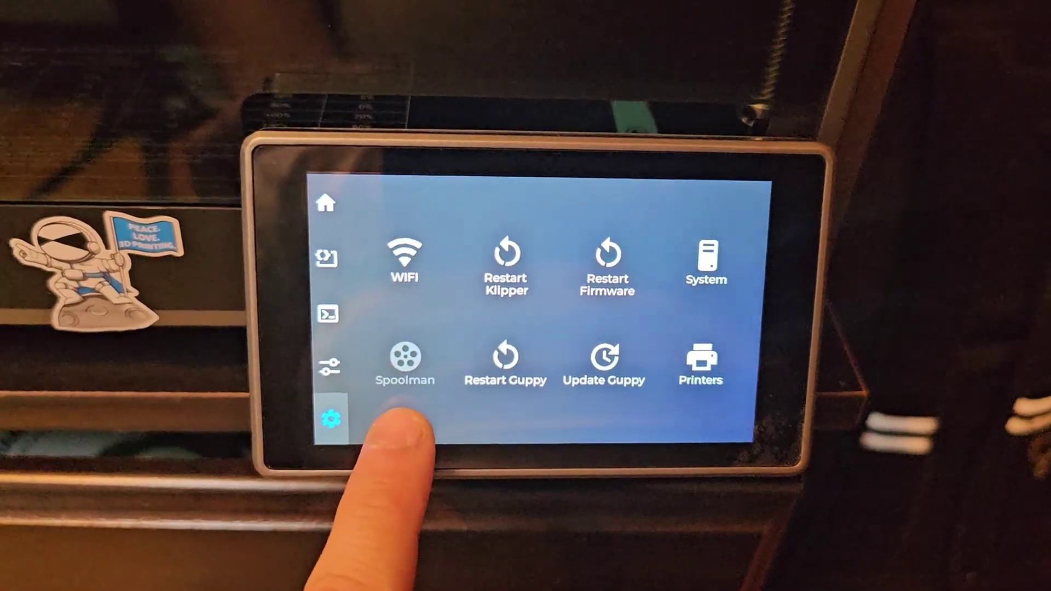
# Check the System network and version info and the configured Printers connection.
pyautogui.click(694, 257)
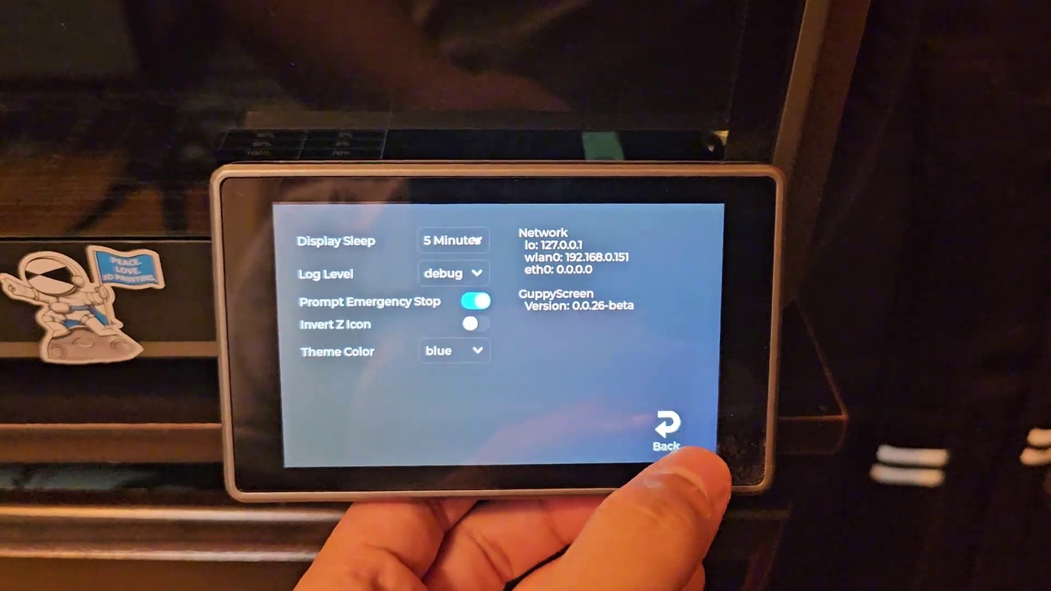
pyautogui.click(671, 424)
pyautogui.click(679, 393)
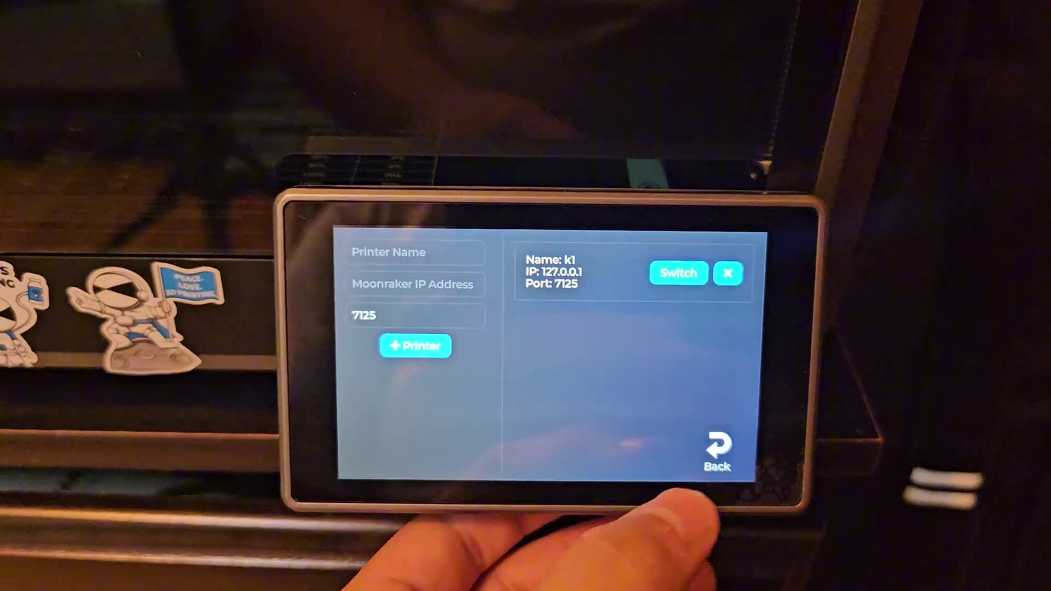
pyautogui.click(671, 425)
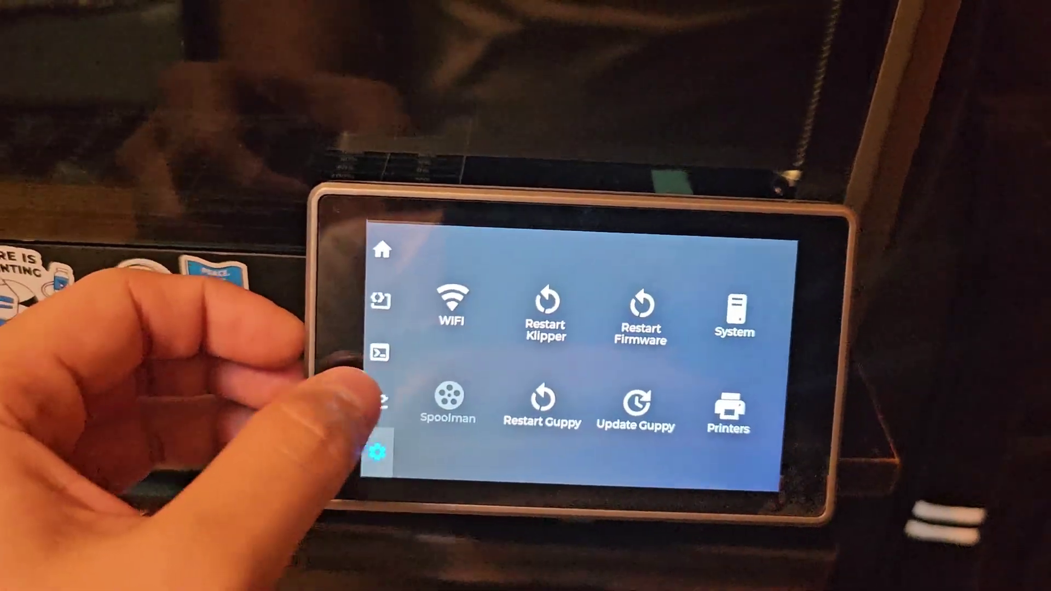
# Glance at the Console and Macros pages, then go back to the home screen.
pyautogui.click(379, 353)
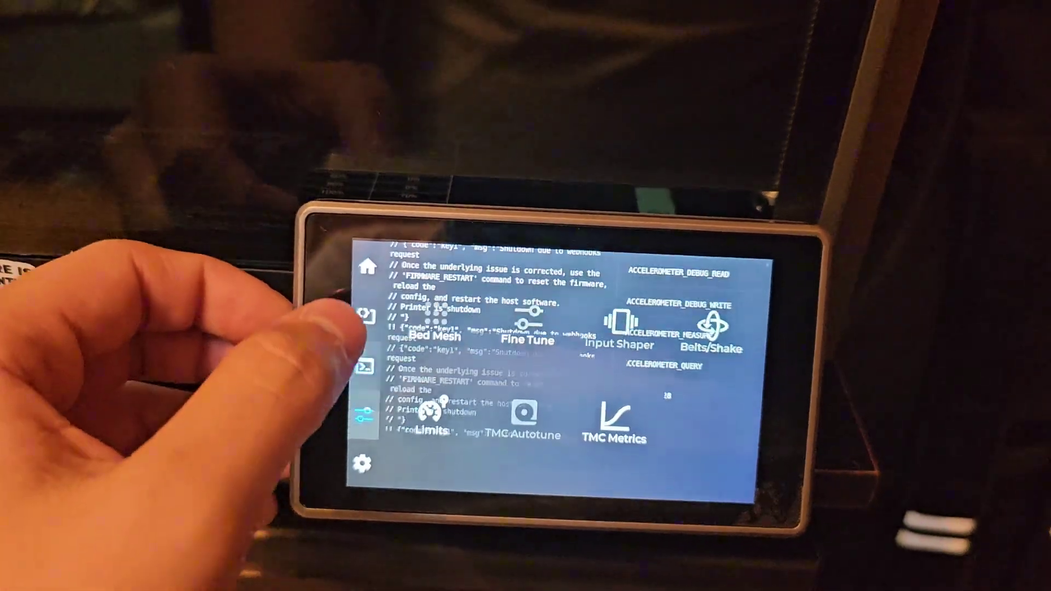
pyautogui.click(380, 300)
pyautogui.click(382, 250)
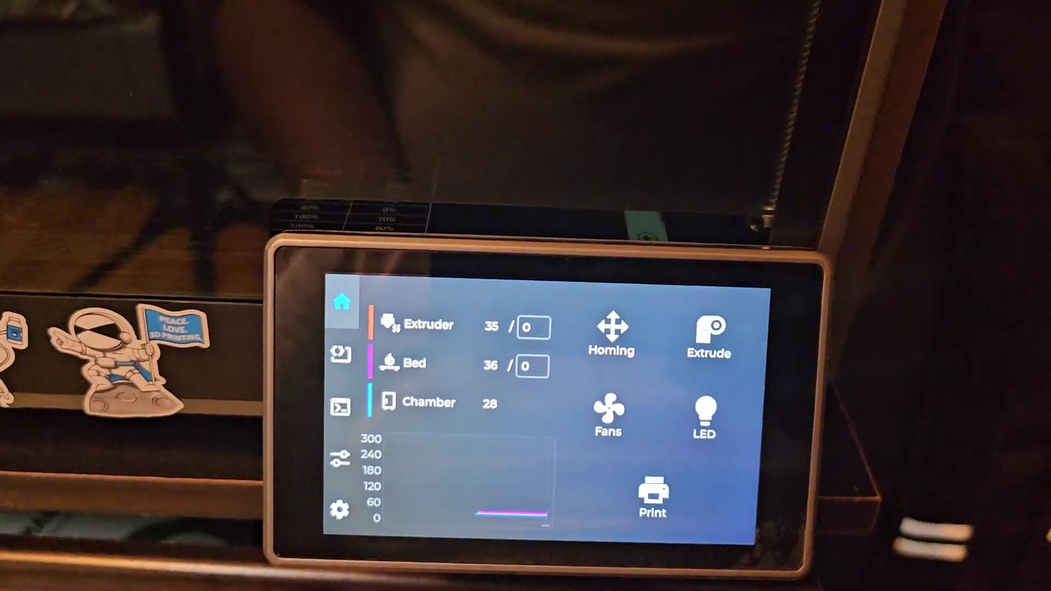